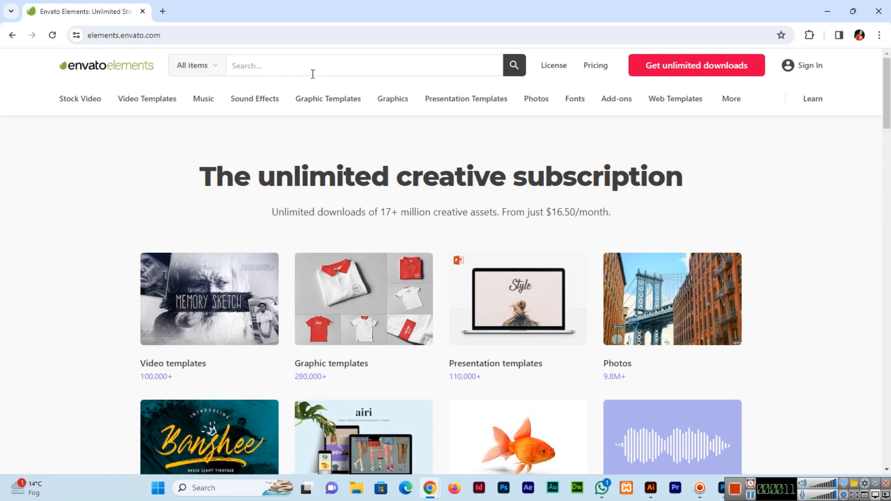
Step: Search Envato Elements for "real rope" and view the Real Rope - Illustrator Brushes add-on page
{"action": "type", "text": "real rope"}
{"action": "key", "text": "Return"}
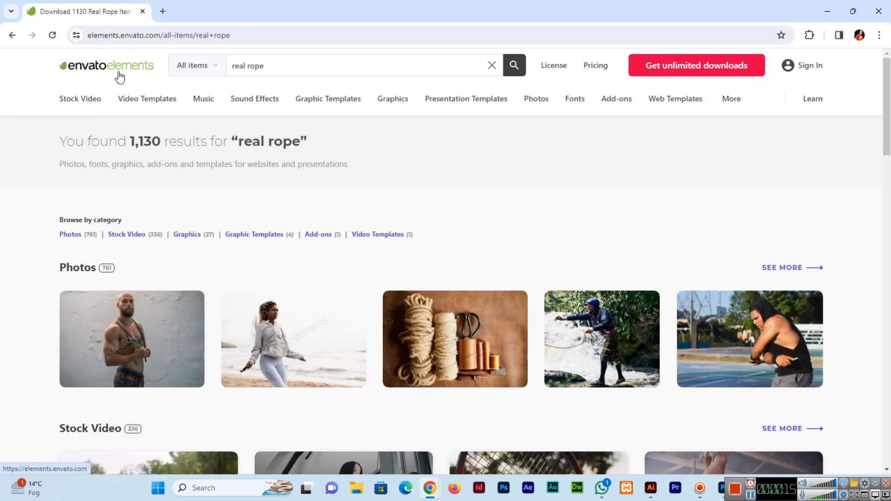
{"action": "scroll", "coordinate": [2, 245], "scroll_direction": "down", "scroll_amount": 10}
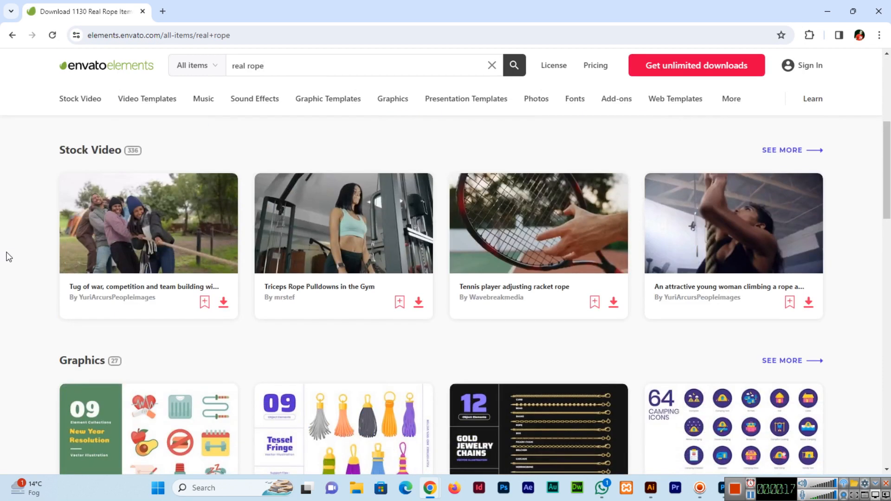
{"action": "scroll", "coordinate": [9, 257], "scroll_direction": "down", "scroll_amount": 7}
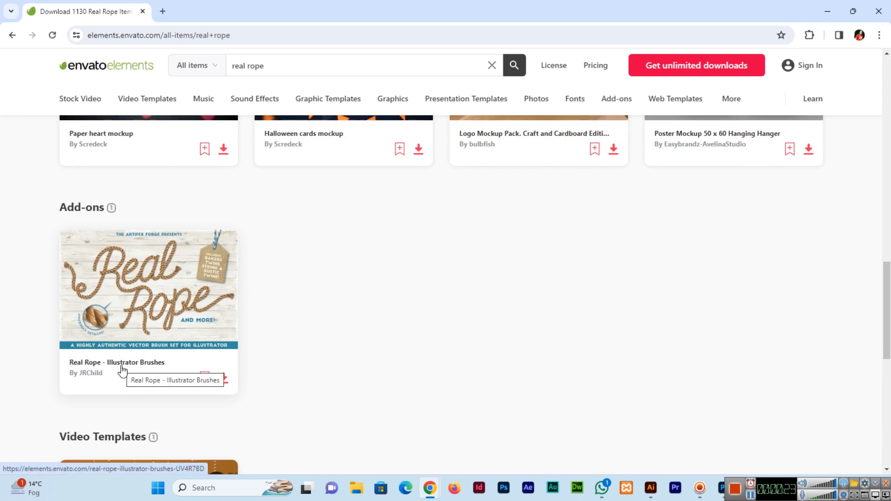
{"action": "left_click", "coordinate": [121, 366]}
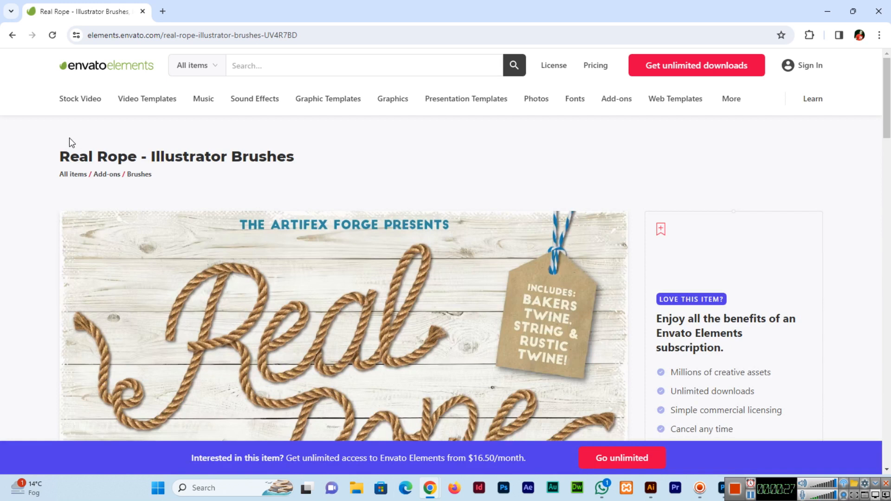
{"action": "scroll", "coordinate": [338, 252], "scroll_direction": "down", "scroll_amount": 1}
{"action": "scroll", "coordinate": [338, 252], "scroll_direction": "down", "scroll_amount": 1}
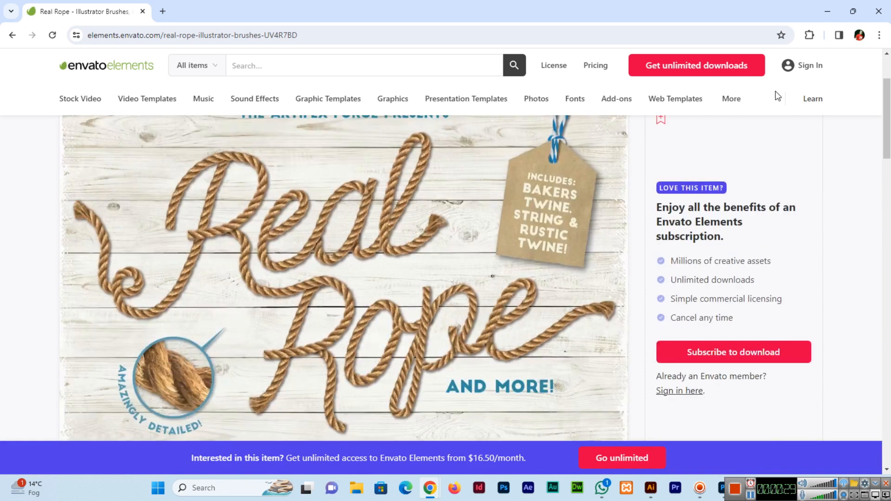
Step: Minimize the browser and open the Real Rope folder inside the real-rope-illustrator-brushes folder on the desktop
{"action": "left_click", "coordinate": [826, 11]}
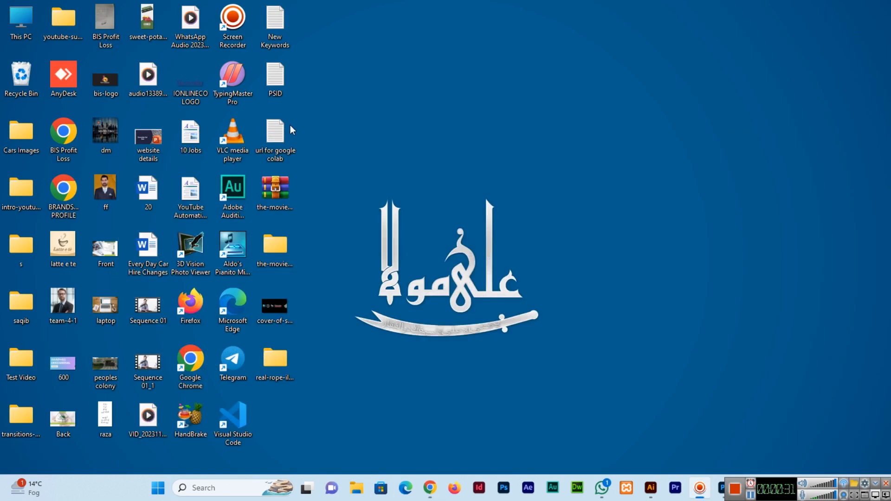
{"action": "double_click", "coordinate": [275, 361]}
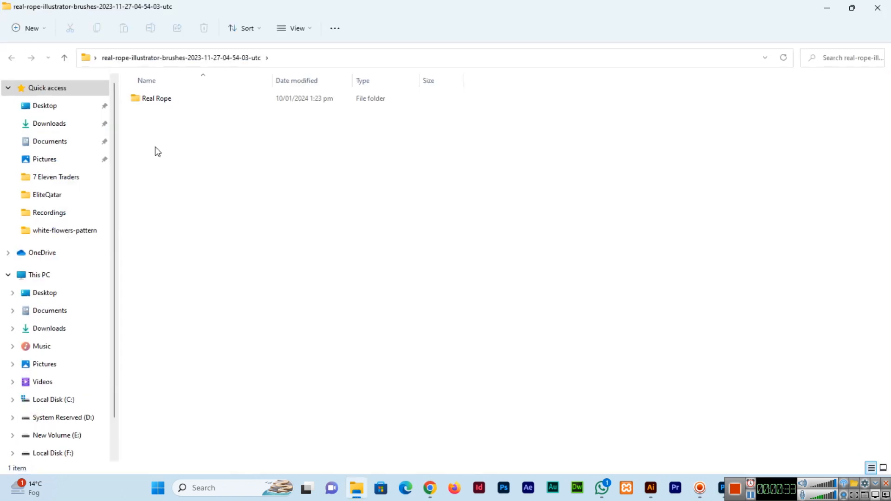
{"action": "double_click", "coordinate": [151, 98]}
{"action": "key", "text": "alt+Tab"}
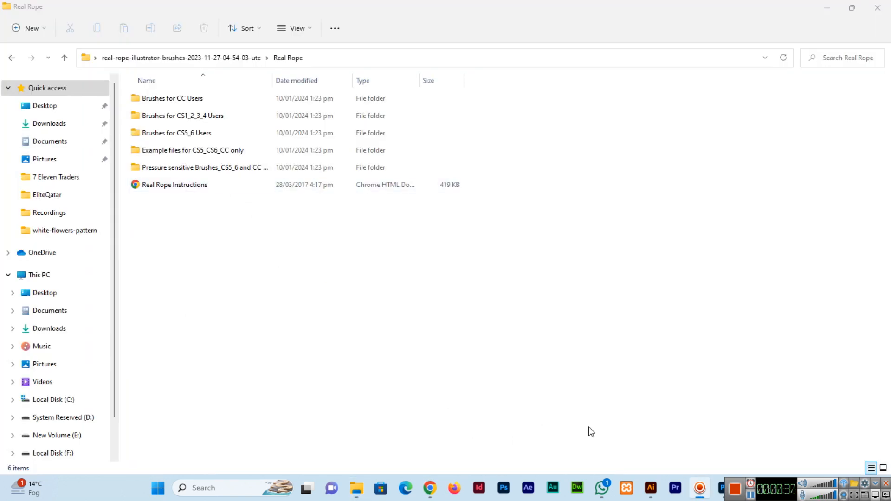
{"action": "left_click", "coordinate": [651, 495]}
{"action": "key", "text": "alt+Tab"}
{"action": "key", "text": "alt+Tab"}
{"action": "key", "text": "alt+Tab"}
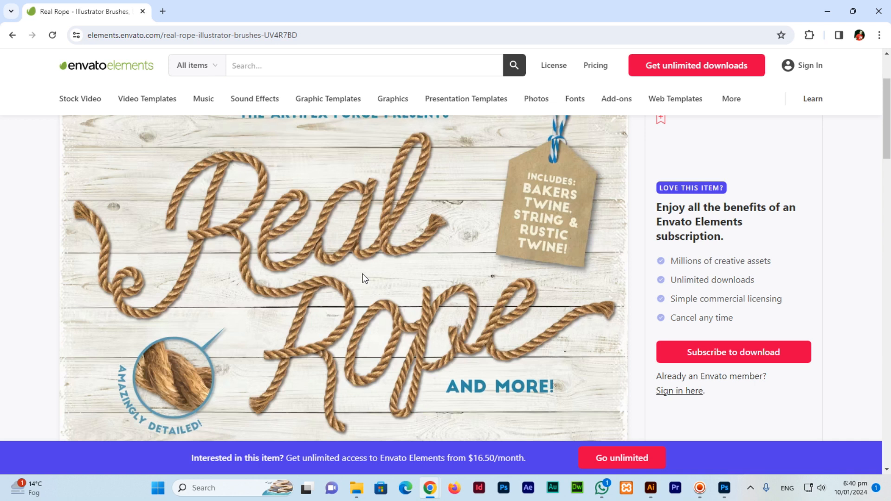
{"action": "left_click", "coordinate": [827, 11]}
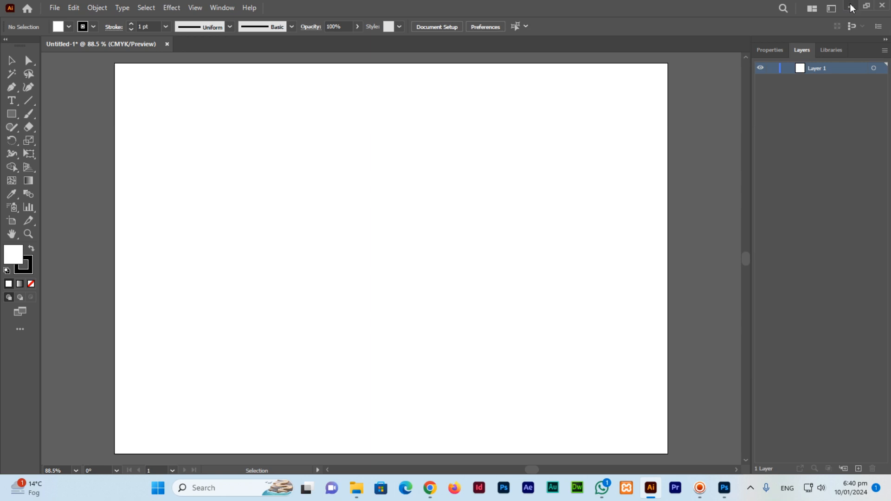
{"action": "left_click", "coordinate": [849, 5]}
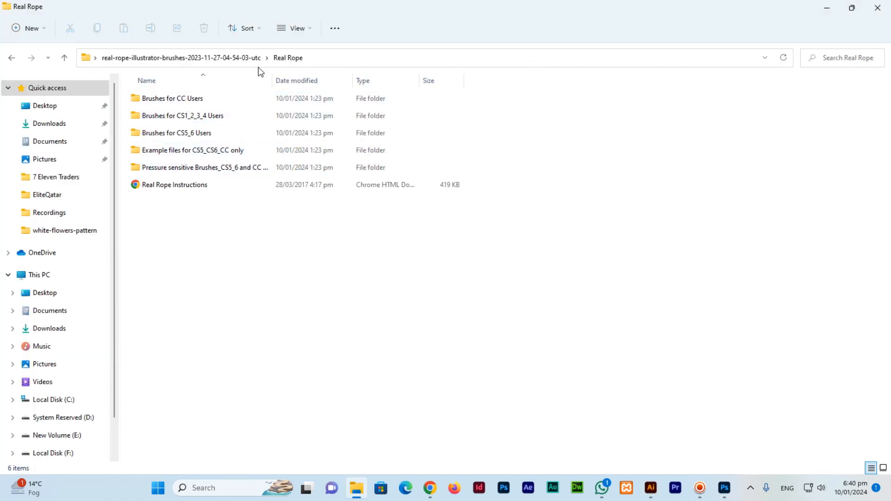
Step: Open Real Rope and more_CC.ai from the Brushes for CC Users folder in Illustrator and dismiss the missing fonts notice
{"action": "left_click", "coordinate": [181, 100]}
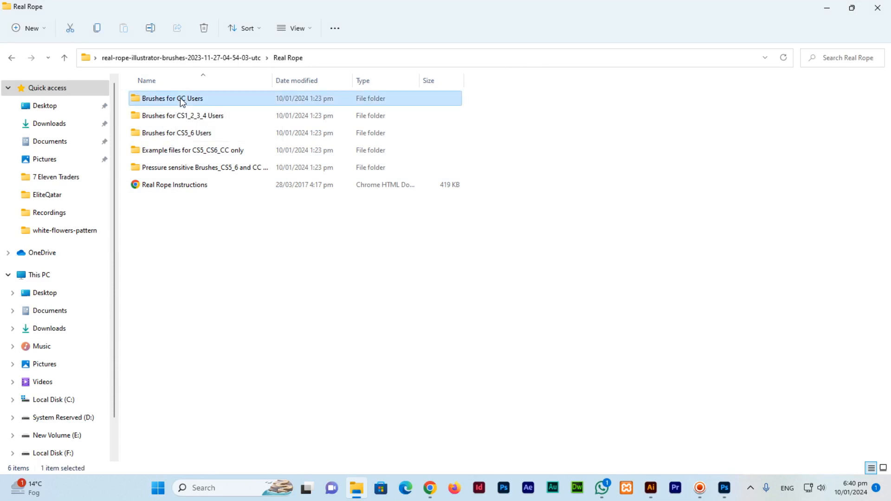
{"action": "left_click", "coordinate": [200, 120]}
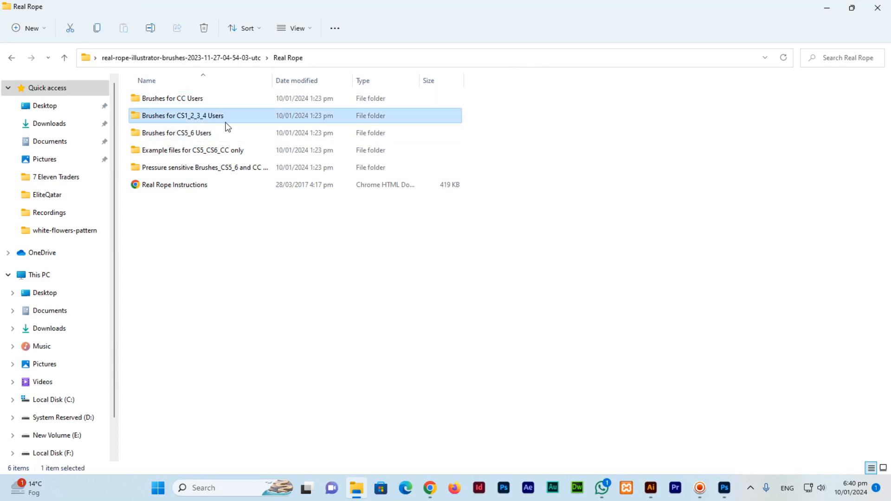
{"action": "left_click", "coordinate": [158, 137]}
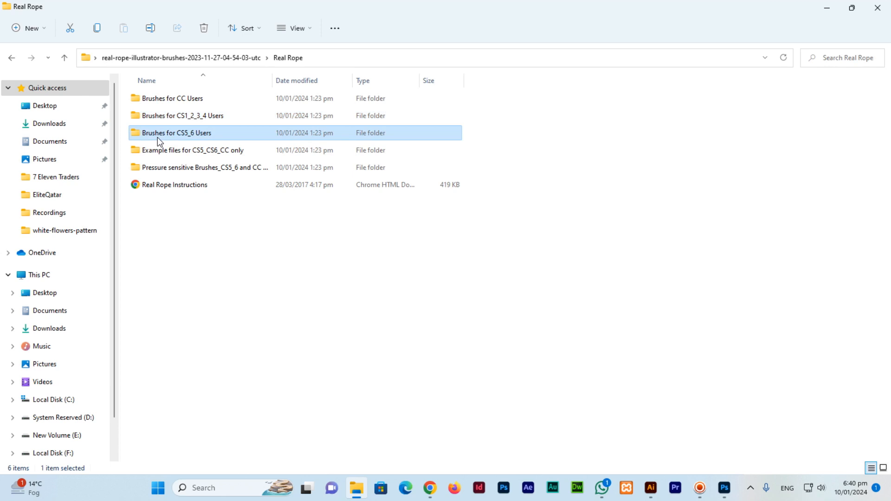
{"action": "mouse_move", "coordinate": [181, 115]}
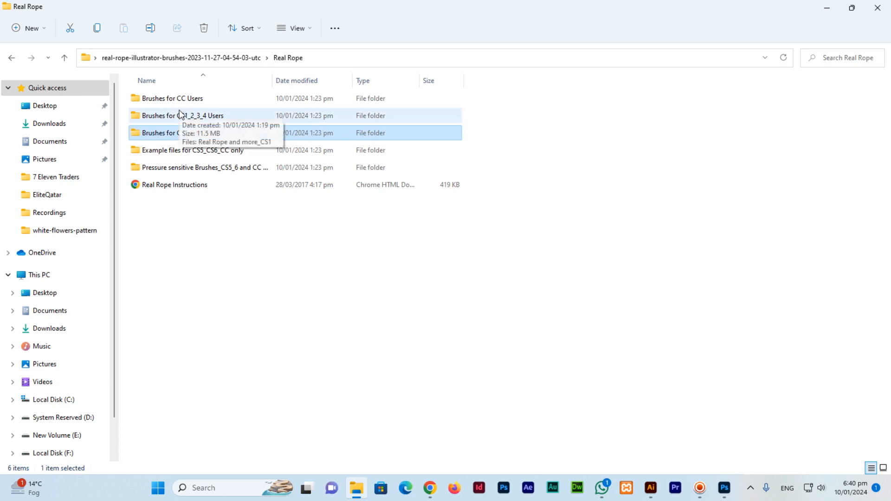
{"action": "double_click", "coordinate": [186, 102]}
{"action": "double_click", "coordinate": [189, 101]}
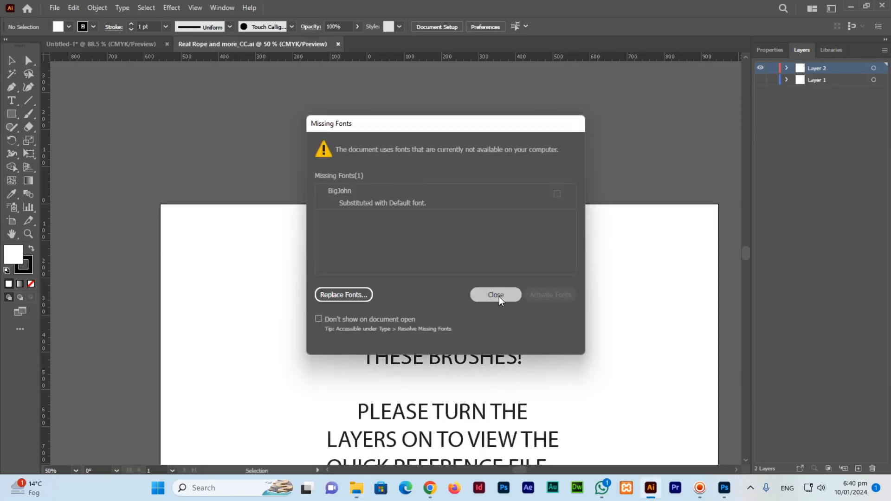
{"action": "left_click", "coordinate": [500, 297]}
{"action": "left_click", "coordinate": [547, 266]}
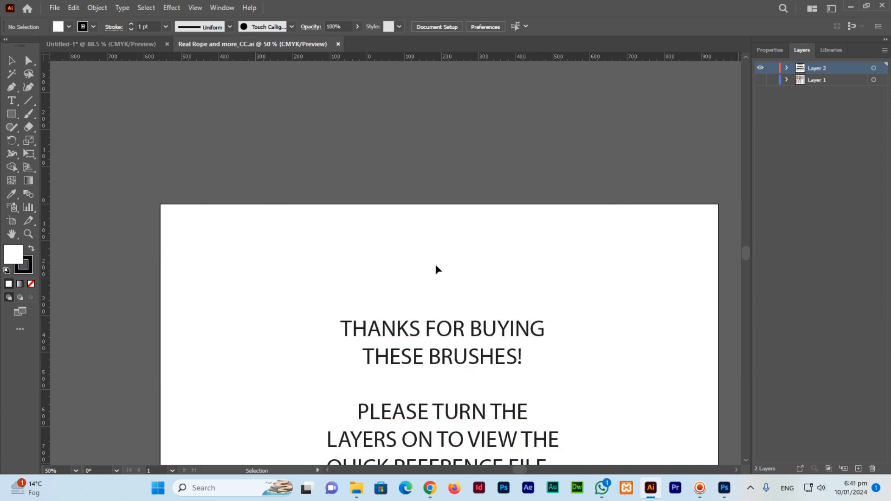
Step: Fit the artboard in the window and, with Layer 1 shown, examine the rope and baker's twine brush samples
{"action": "left_click", "coordinate": [195, 8]}
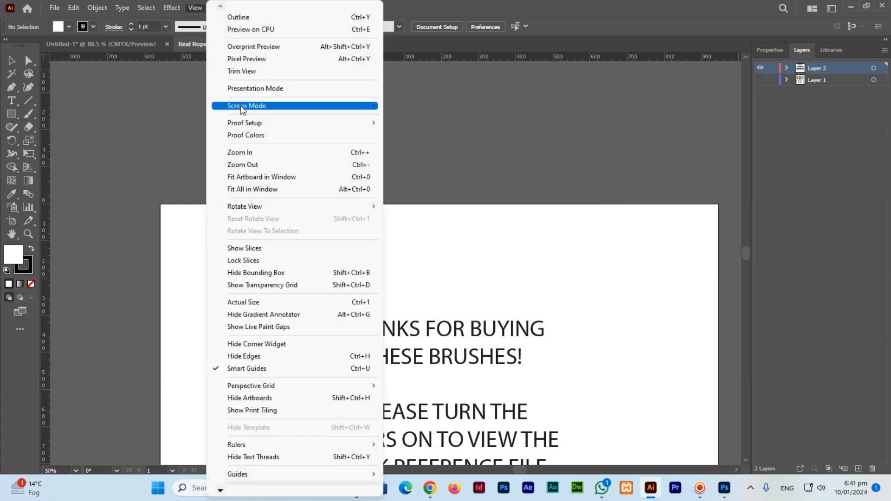
{"action": "left_click", "coordinate": [269, 177]}
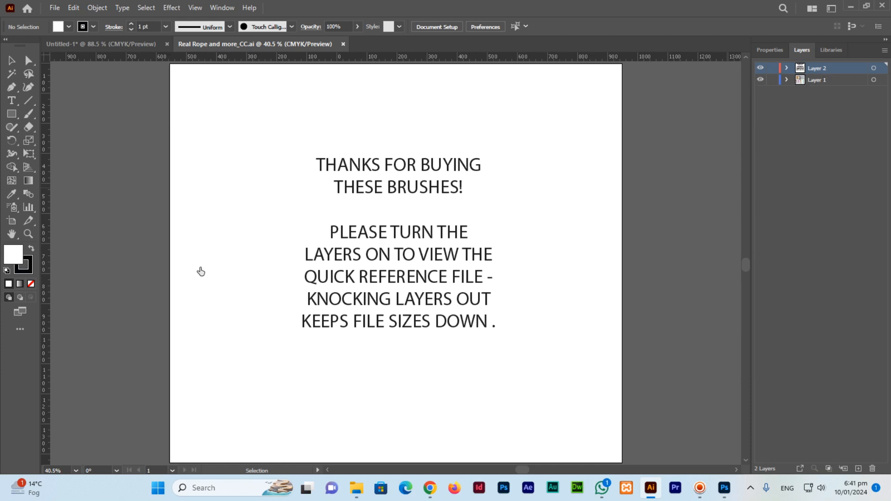
{"action": "left_click", "coordinate": [229, 136]}
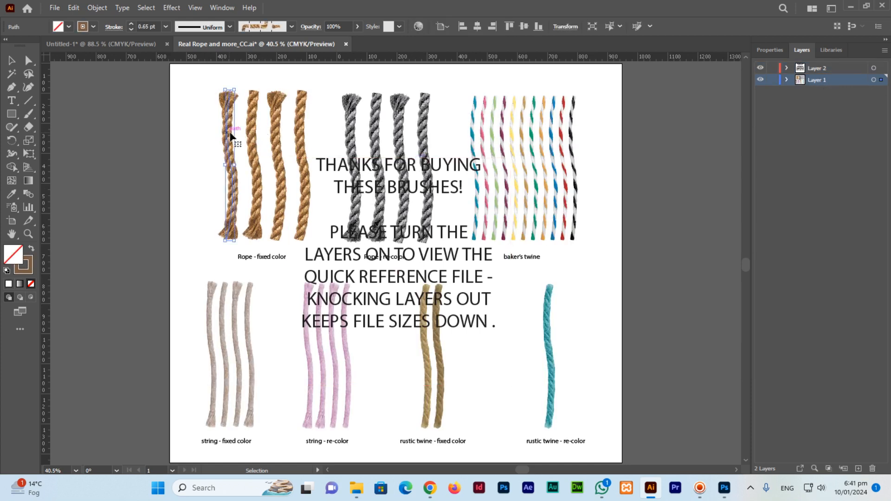
{"action": "left_click", "coordinate": [304, 132]}
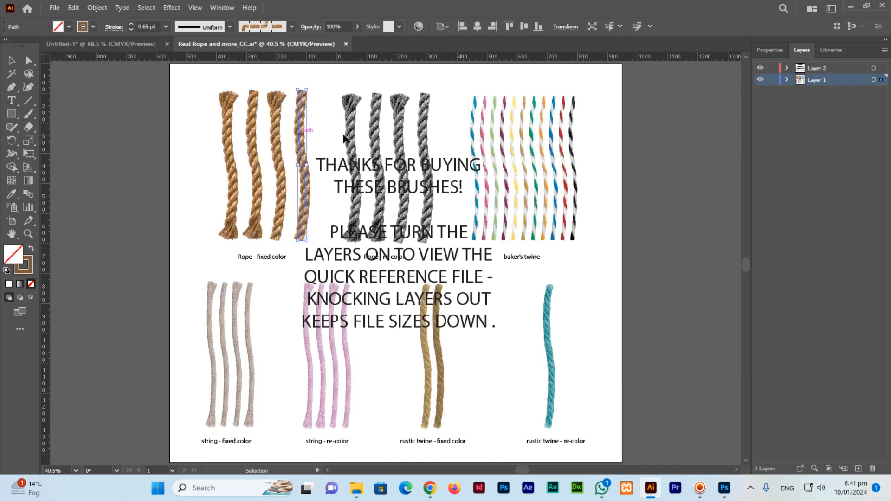
{"action": "left_click", "coordinate": [350, 133]}
{"action": "left_click", "coordinate": [379, 128]}
{"action": "left_click", "coordinate": [399, 127]}
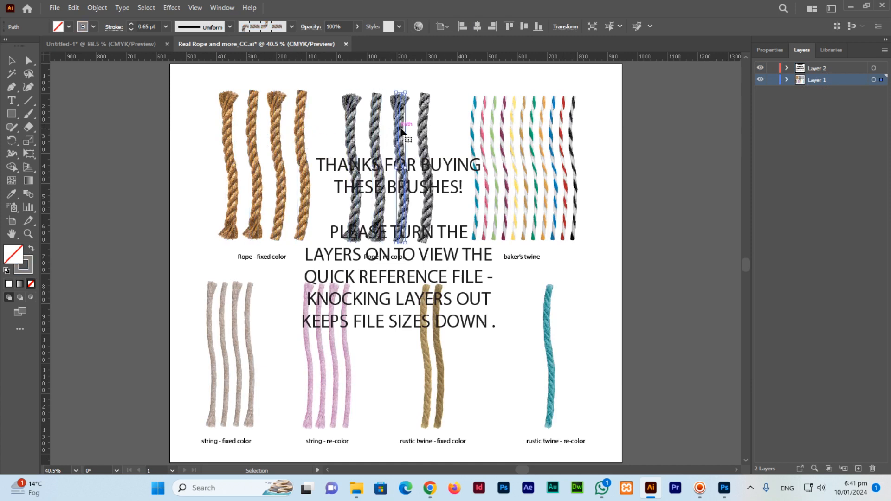
{"action": "left_click", "coordinate": [416, 136]}
{"action": "left_click", "coordinate": [474, 149]}
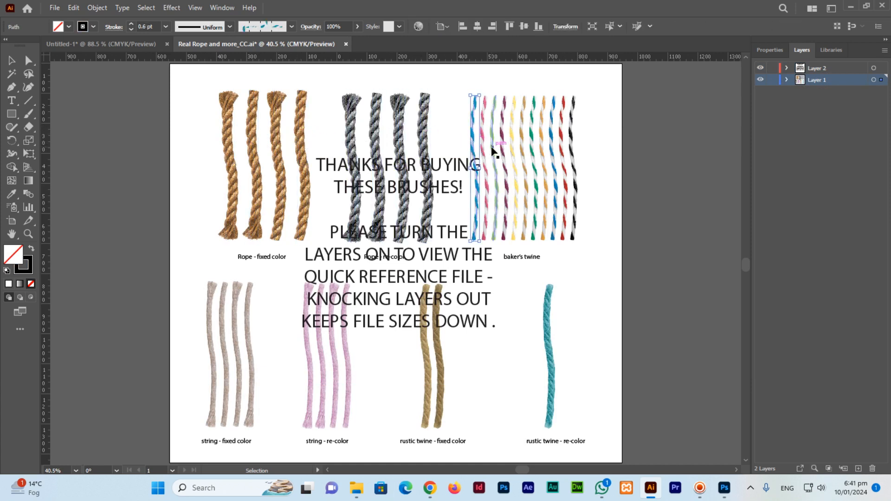
{"action": "left_click", "coordinate": [485, 156]}
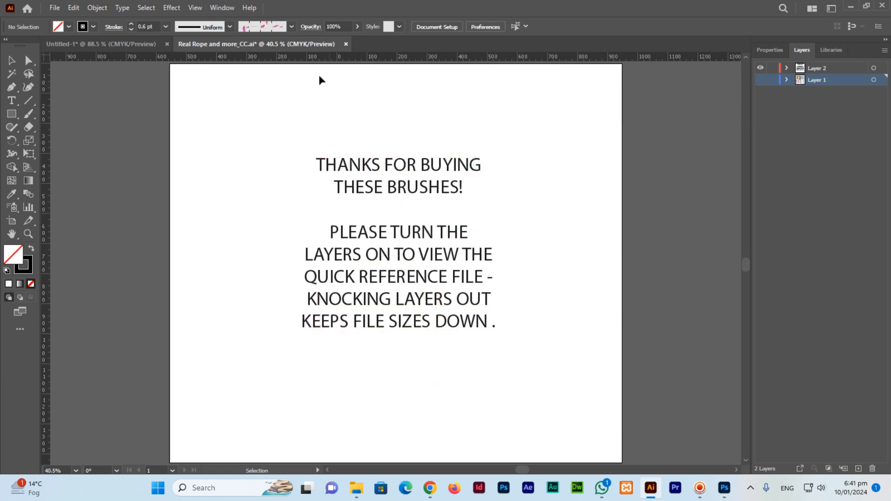
Step: Display the document's brushes and save them as a brush library named Real Rope and more_CC in the Brushes folder
{"action": "left_click", "coordinate": [219, 8]}
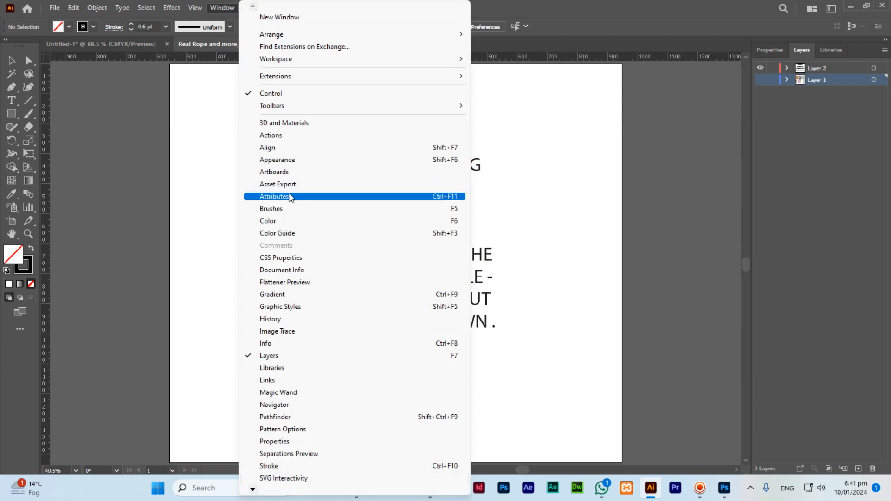
{"action": "left_click", "coordinate": [296, 208]}
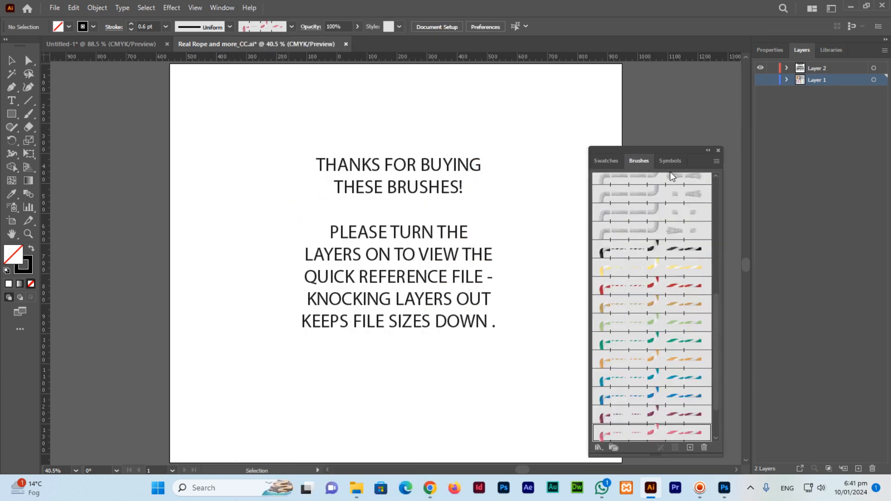
{"action": "left_click_drag", "start_coordinate": [717, 330], "coordinate": [718, 219]}
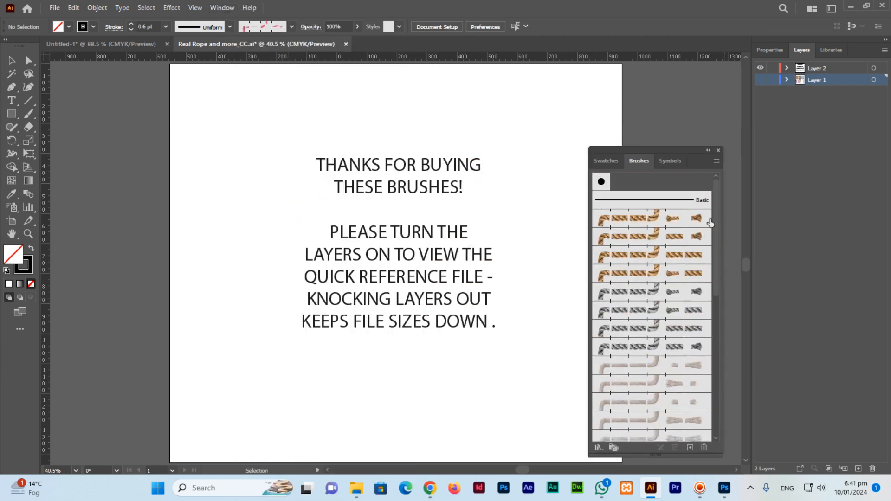
{"action": "left_click", "coordinate": [715, 163]}
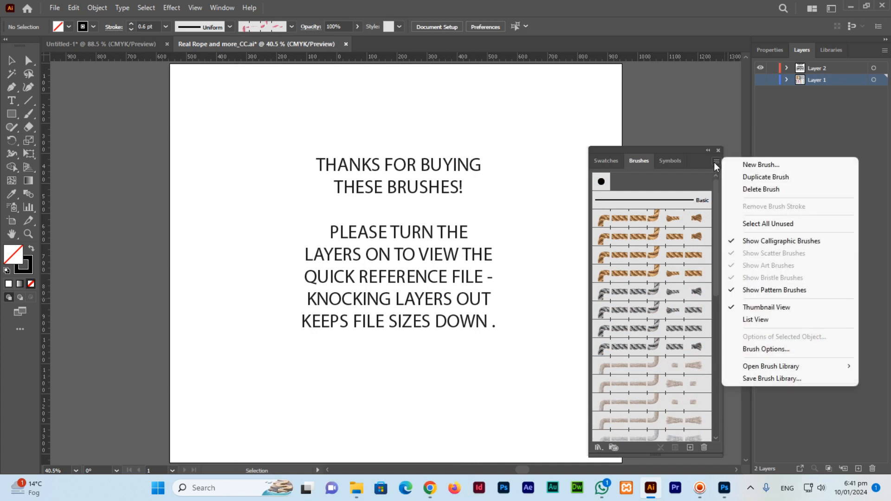
{"action": "left_click", "coordinate": [766, 378]}
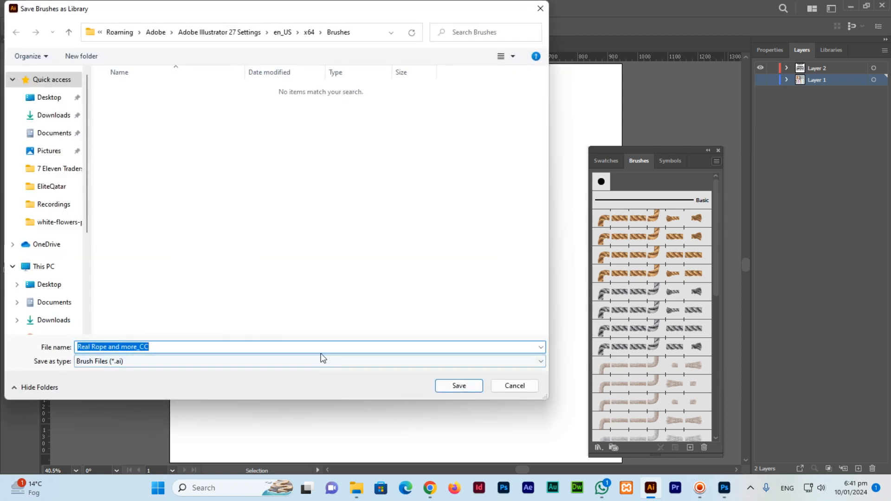
{"action": "left_click", "coordinate": [465, 388]}
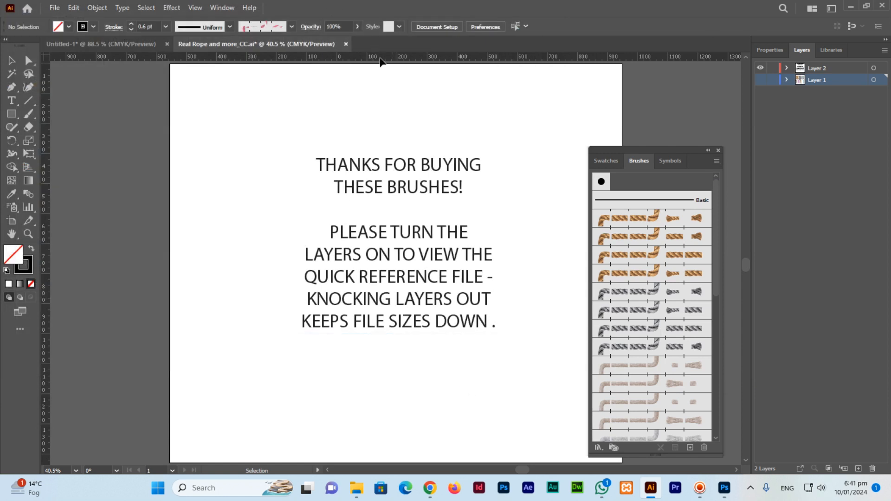
Step: Close the Real Rope and more_CC.ai document without saving changes and move the Brushes panel over the Layers panel
{"action": "left_click", "coordinate": [347, 43]}
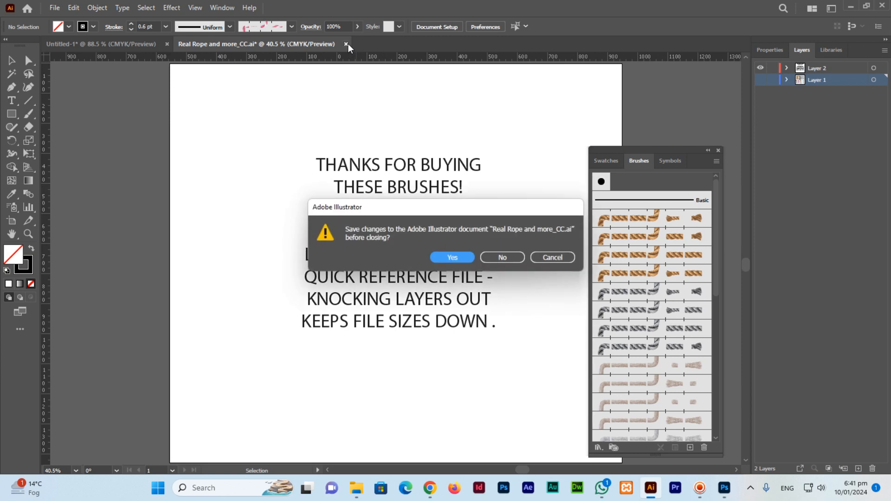
{"action": "left_click", "coordinate": [506, 260]}
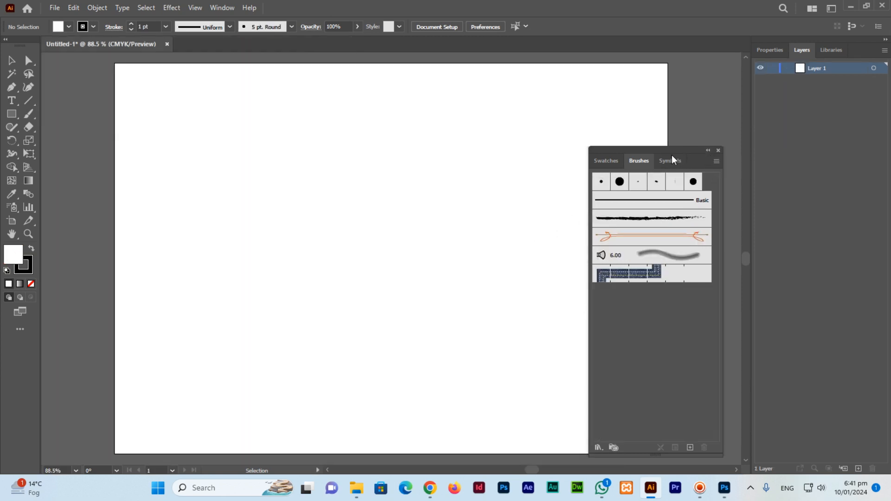
{"action": "mouse_move", "coordinate": [677, 149]}
{"action": "left_mouse_down"}
{"action": "mouse_move", "coordinate": [813, 150]}
{"action": "mouse_move", "coordinate": [839, 139]}
{"action": "left_mouse_up"}
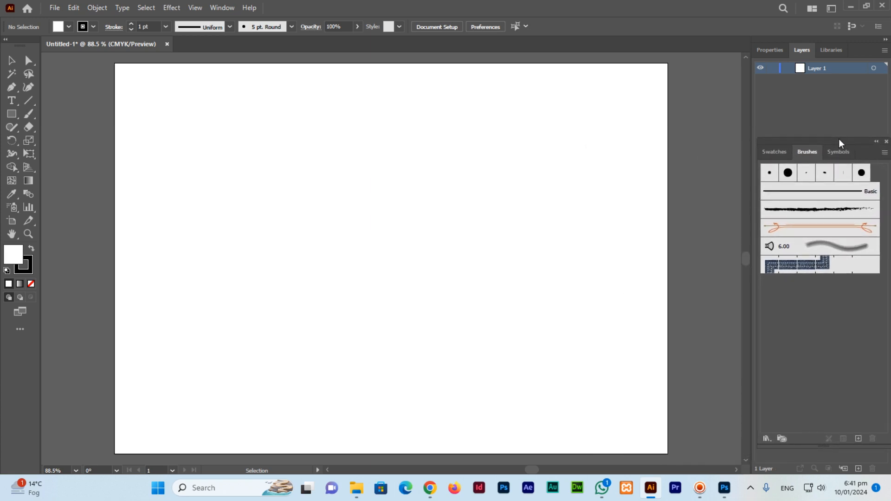
{"action": "left_click", "coordinate": [227, 7]}
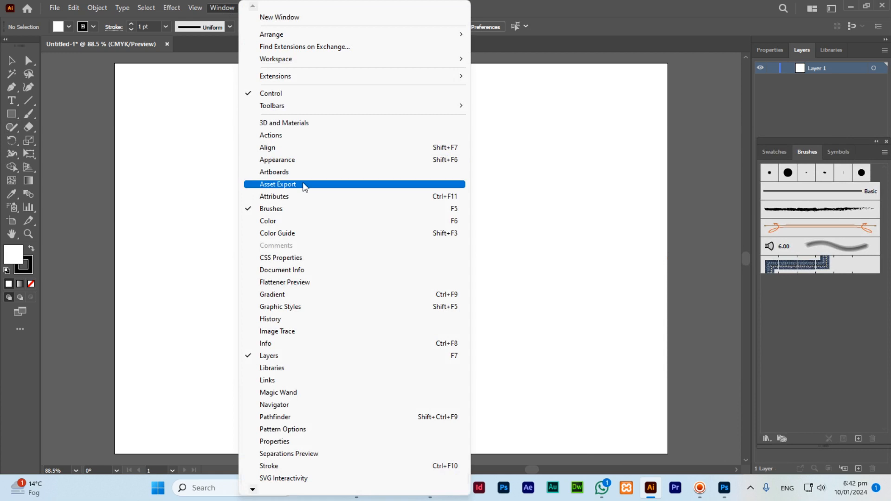
{"action": "left_click", "coordinate": [308, 210]}
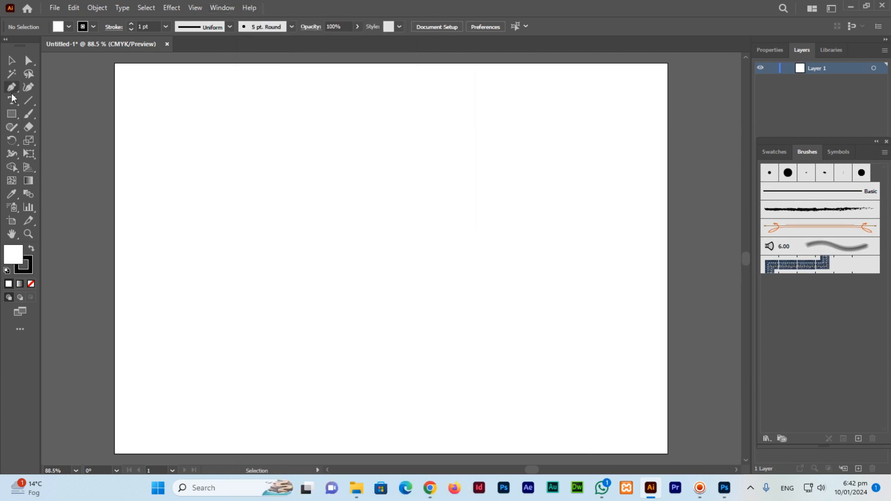
Step: Open the user-defined brush library Real Rope and more_CC, place it beside the Brushes panel, and enlarge it to browse its brushes
{"action": "left_click", "coordinate": [886, 155]}
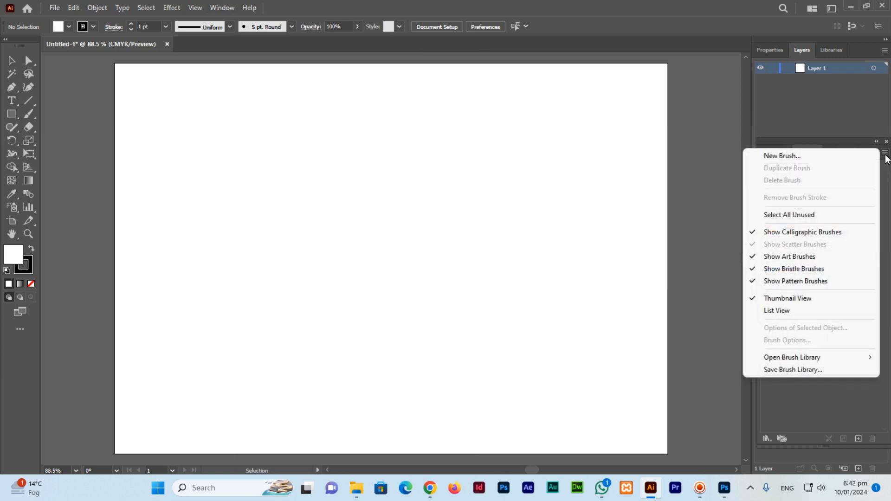
{"action": "mouse_move", "coordinate": [807, 359]}
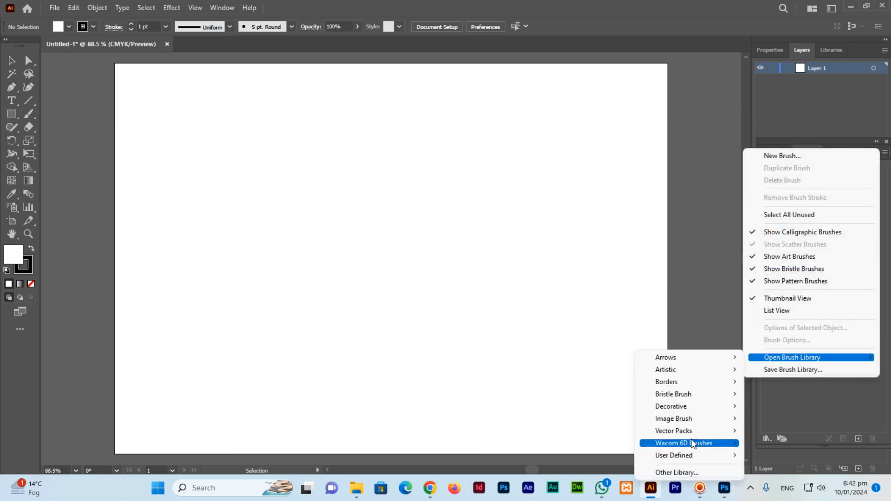
{"action": "mouse_move", "coordinate": [700, 459]}
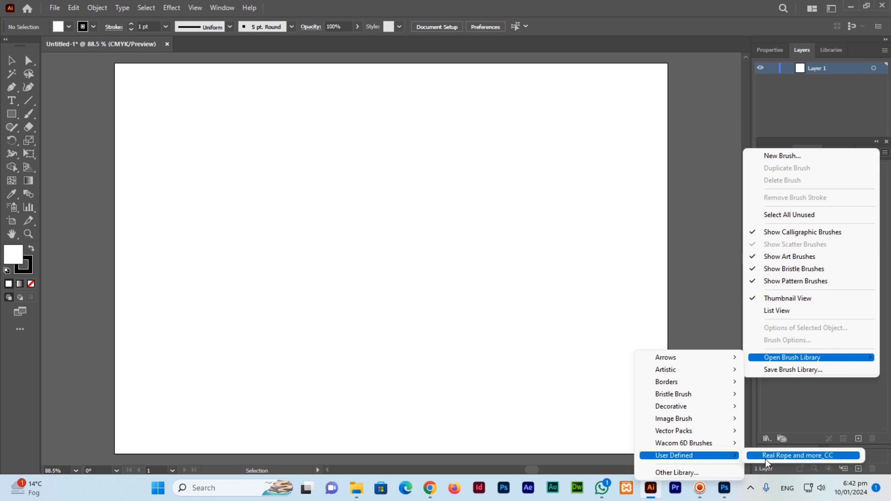
{"action": "left_click", "coordinate": [765, 457]}
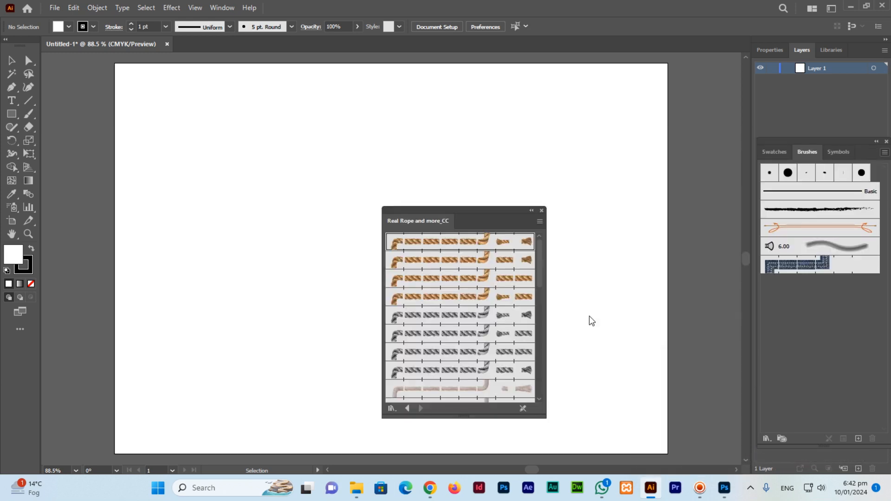
{"action": "left_click_drag", "start_coordinate": [444, 210], "coordinate": [682, 149]}
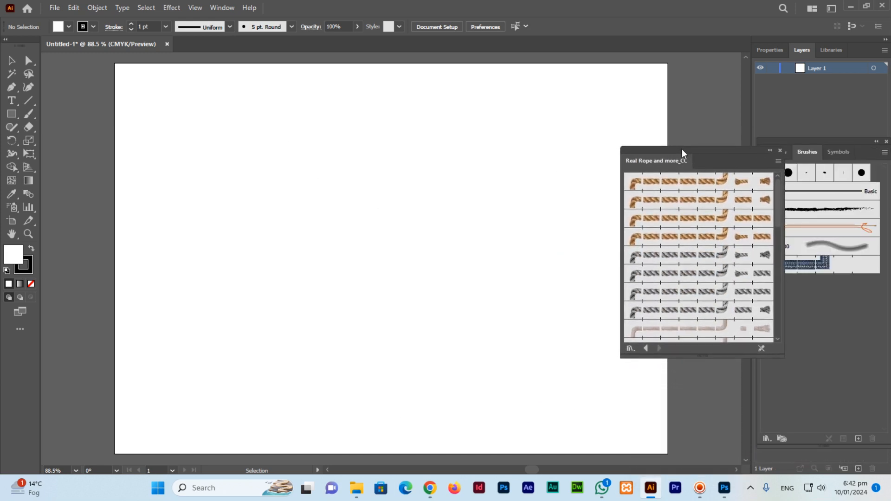
{"action": "left_click_drag", "start_coordinate": [693, 357], "coordinate": [694, 466]}
{"action": "scroll", "coordinate": [689, 360], "scroll_direction": "down", "scroll_amount": 10}
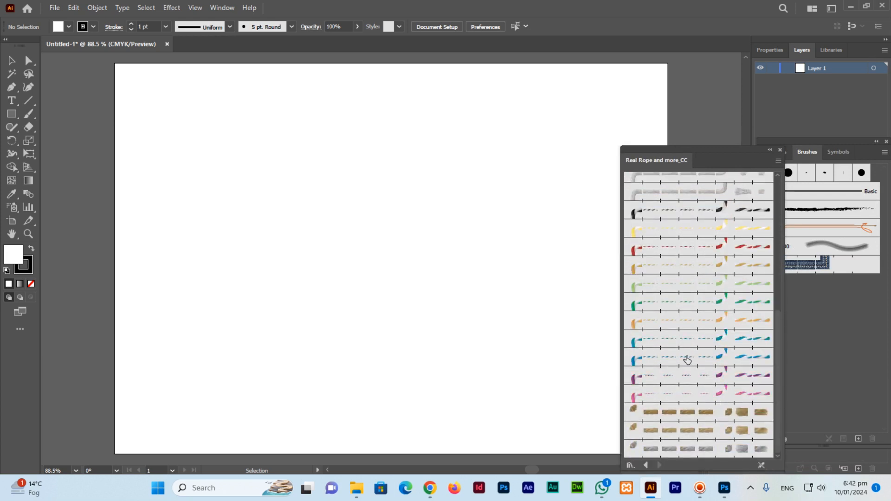
Step: Draw a circle about 253 pt in diameter on the artboard and apply the red-and-white twine brush to its outline
{"action": "left_click", "coordinate": [19, 118]}
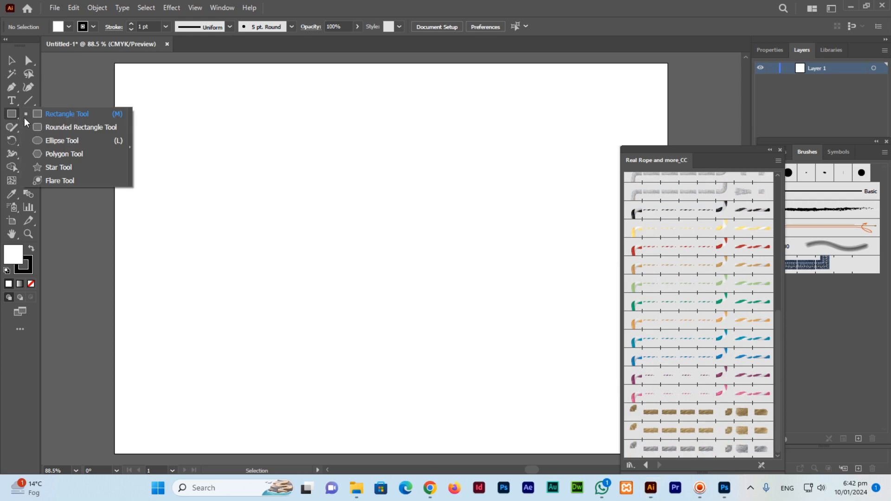
{"action": "left_click", "coordinate": [59, 140]}
{"action": "mouse_move", "coordinate": [179, 164]}
{"action": "left_mouse_down"}
{"action": "mouse_move", "coordinate": [333, 325]}
{"action": "mouse_move", "coordinate": [346, 328]}
{"action": "left_mouse_up"}
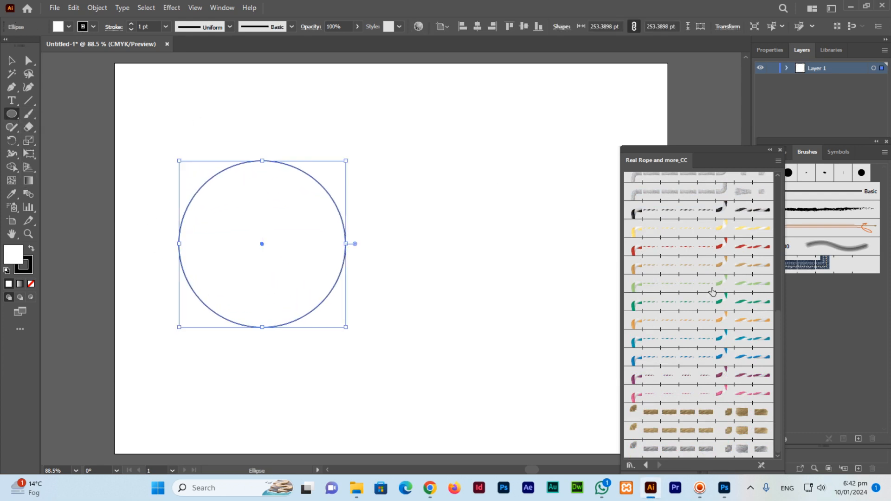
{"action": "left_click", "coordinate": [730, 251]}
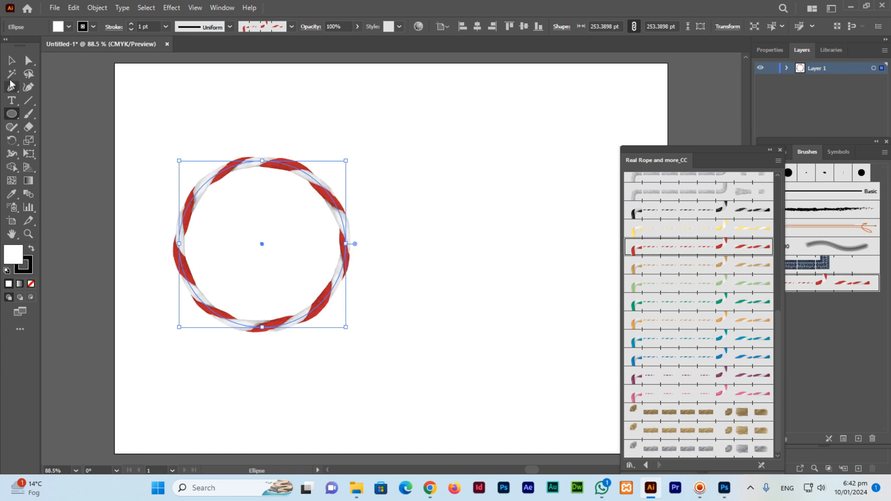
{"action": "left_click", "coordinate": [11, 60]}
{"action": "left_click", "coordinate": [428, 217]}
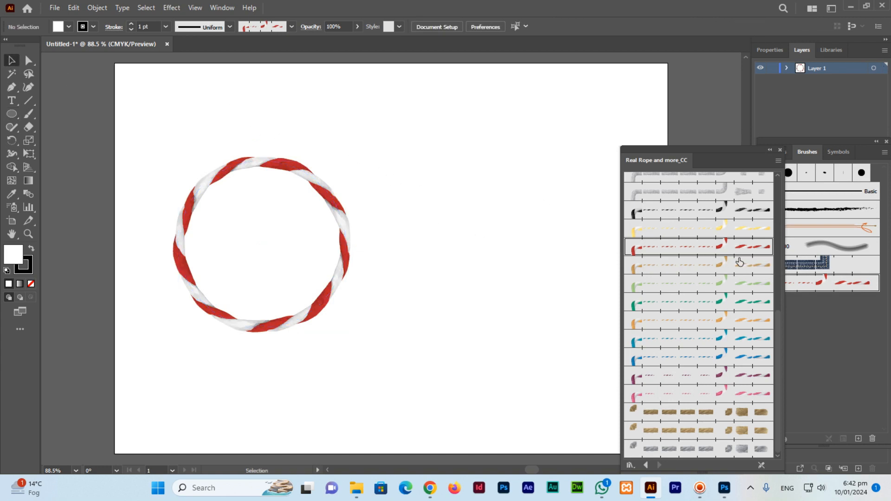
Step: Inspect the red-and-white twine circle up close and delete it
{"action": "key", "text": "z"}
{"action": "mouse_move", "coordinate": [176, 151]}
{"action": "left_mouse_down"}
{"action": "mouse_move", "coordinate": [285, 268]}
{"action": "mouse_move", "coordinate": [408, 354]}
{"action": "mouse_move", "coordinate": [257, 211]}
{"action": "mouse_move", "coordinate": [173, 146]}
{"action": "left_mouse_up"}
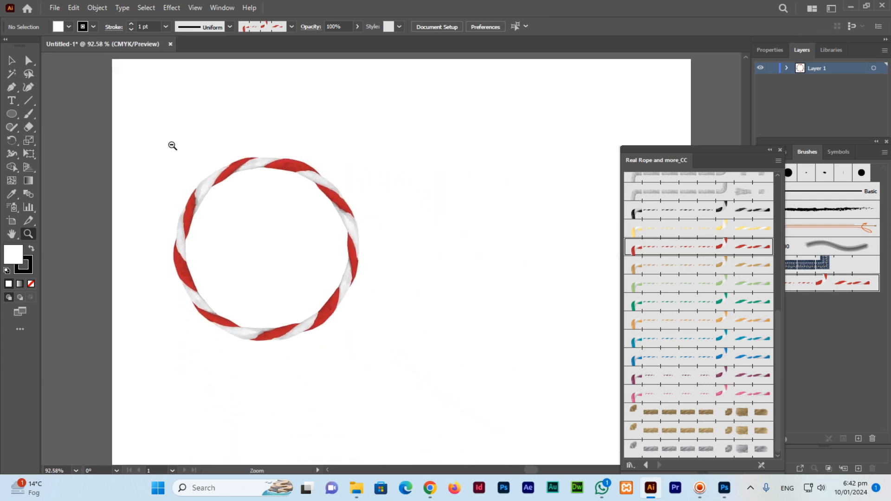
{"action": "key", "text": "v"}
{"action": "left_click", "coordinate": [291, 168]}
{"action": "key", "text": "Delete"}
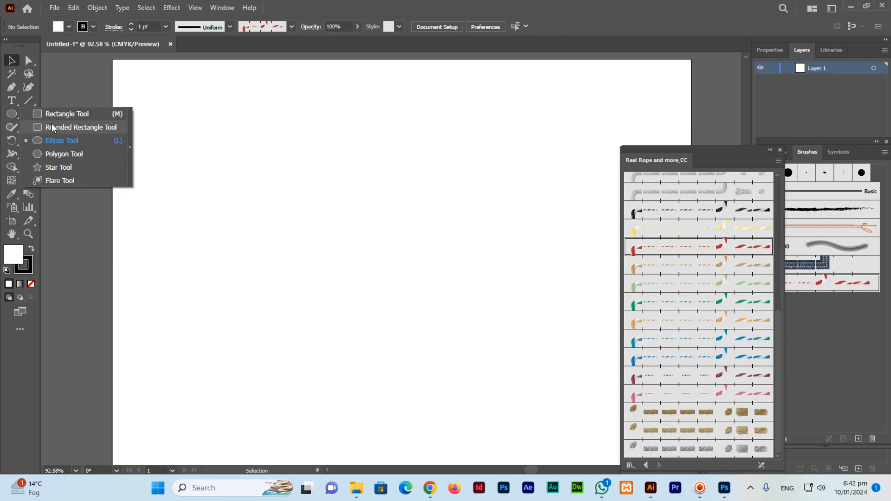
Step: Draw a square in the artboard's upper-left area and apply the tan-and-white twine brush to its outline
{"action": "left_click", "coordinate": [68, 113]}
{"action": "left_click_drag", "start_coordinate": [168, 148], "coordinate": [293, 272]}
{"action": "left_click", "coordinate": [725, 267]}
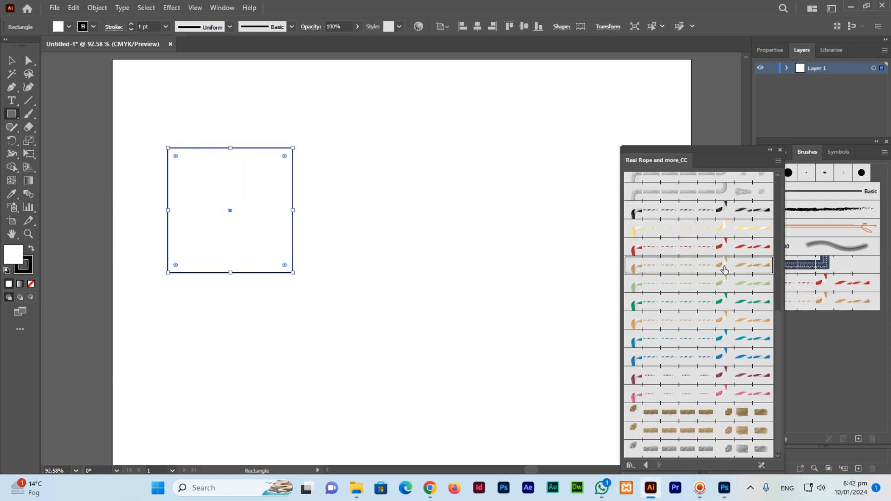
{"action": "key", "text": "v"}
{"action": "left_click", "coordinate": [360, 216]}
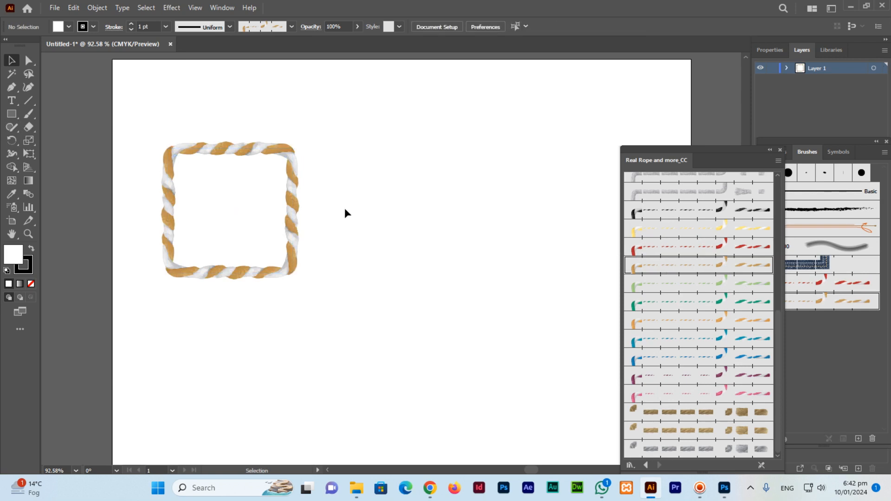
Step: Delete the twine square, then draw a three-sided polygon and enlarge it proportionally about its centre
{"action": "left_click", "coordinate": [249, 145]}
{"action": "key", "text": "Delete"}
{"action": "left_click", "coordinate": [17, 113]}
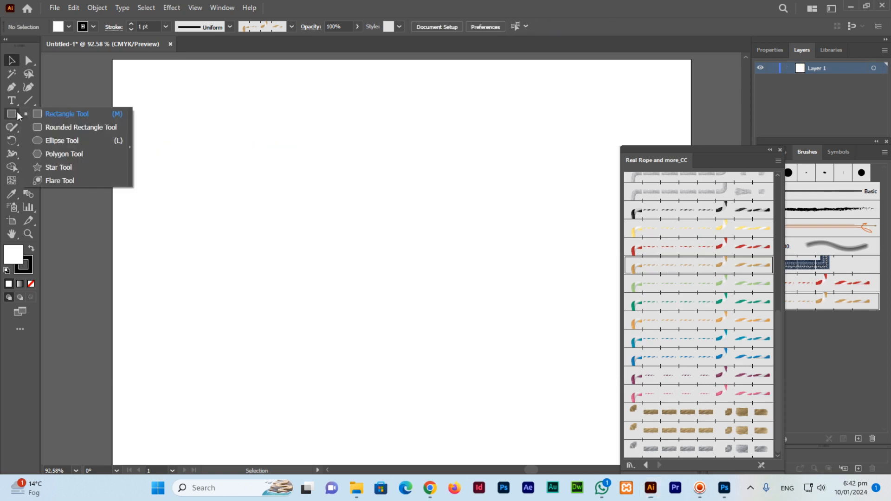
{"action": "left_click", "coordinate": [49, 154]}
{"action": "left_click", "coordinate": [303, 259]}
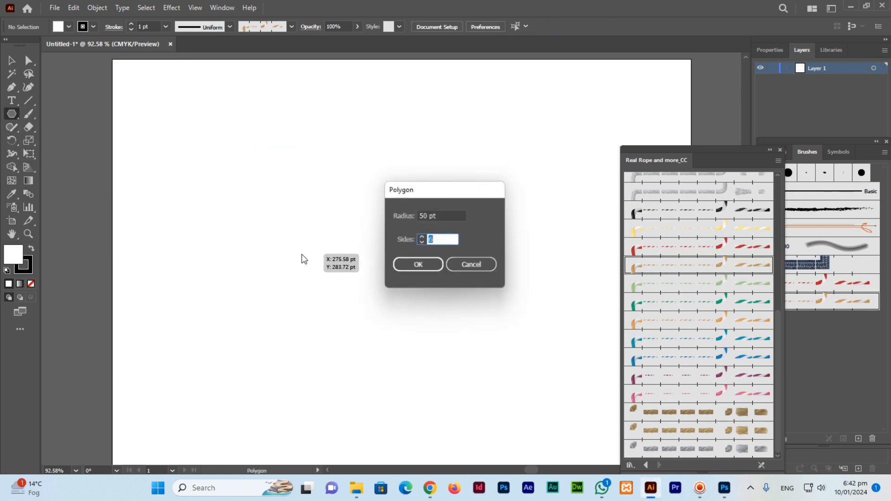
{"action": "type", "text": "3"}
{"action": "key", "text": "Return"}
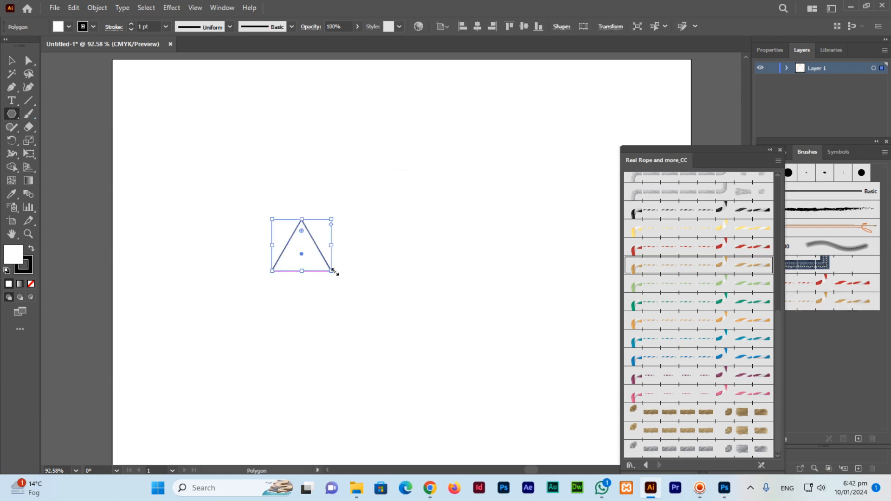
{"action": "left_click_drag", "start_coordinate": [332, 271], "coordinate": [420, 310]}
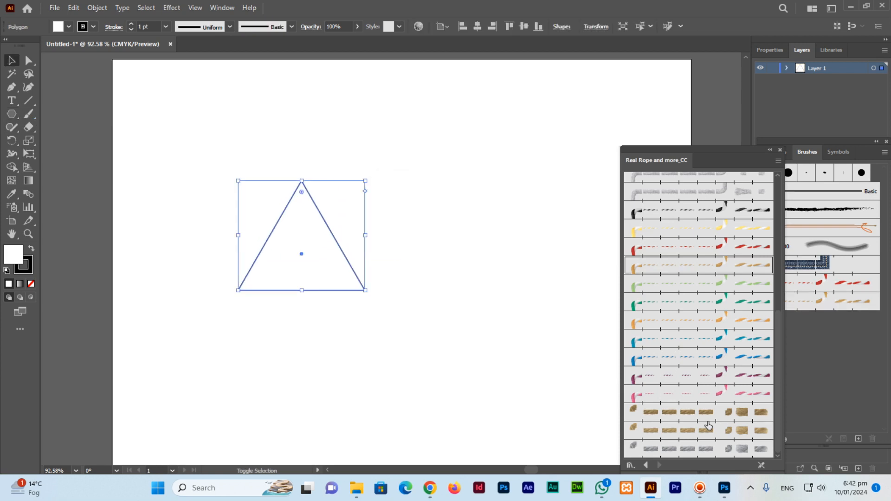
Step: Apply the pink-and-white twine brush to the triangle and set its stroke weight to 0.2 pt
{"action": "left_click", "coordinate": [717, 394]}
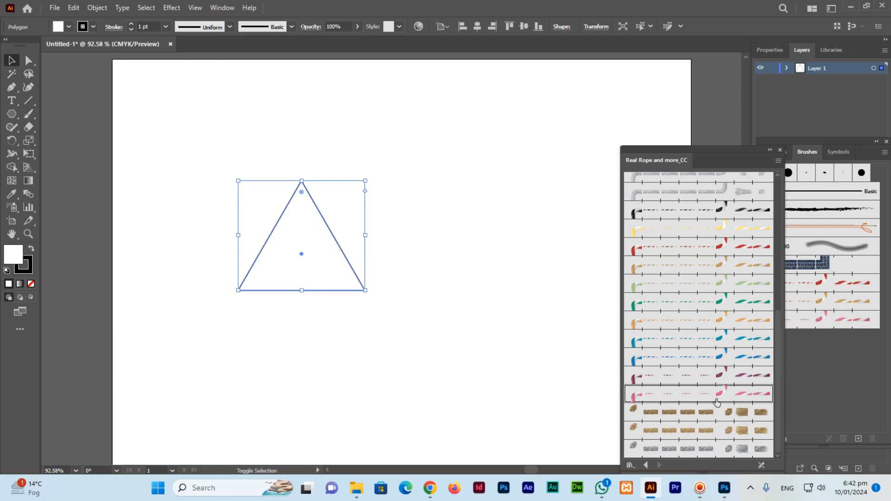
{"action": "left_click", "coordinate": [409, 276]}
{"action": "left_click", "coordinate": [350, 261]}
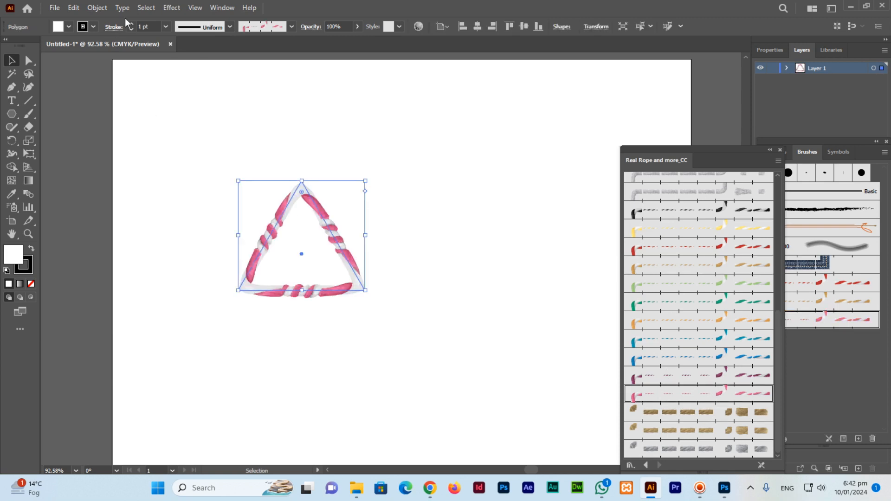
{"action": "left_click", "coordinate": [155, 26]}
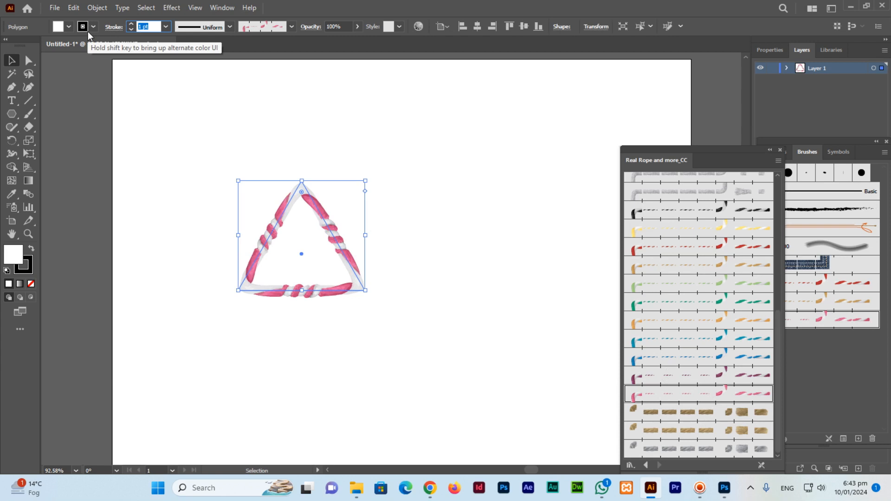
{"action": "type", "text": "0.2"}
{"action": "key", "text": "Return"}
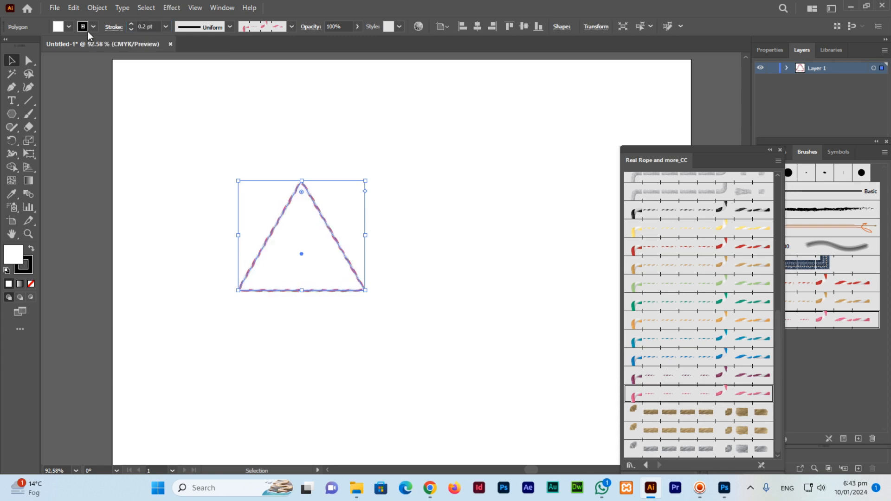
Step: Inspect the triangle's twine outline up close, fit the artboard in the window, and delete the triangle
{"action": "key", "text": "z"}
{"action": "left_click", "coordinate": [438, 200]}
{"action": "left_click_drag", "start_coordinate": [200, 204], "coordinate": [299, 350]}
{"action": "left_click_drag", "start_coordinate": [265, 310], "coordinate": [312, 364]}
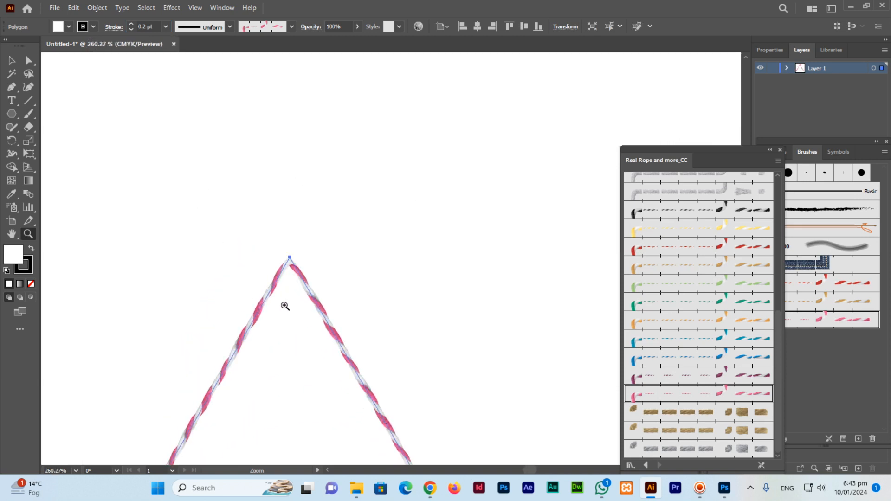
{"action": "key", "text": "ctrl+0"}
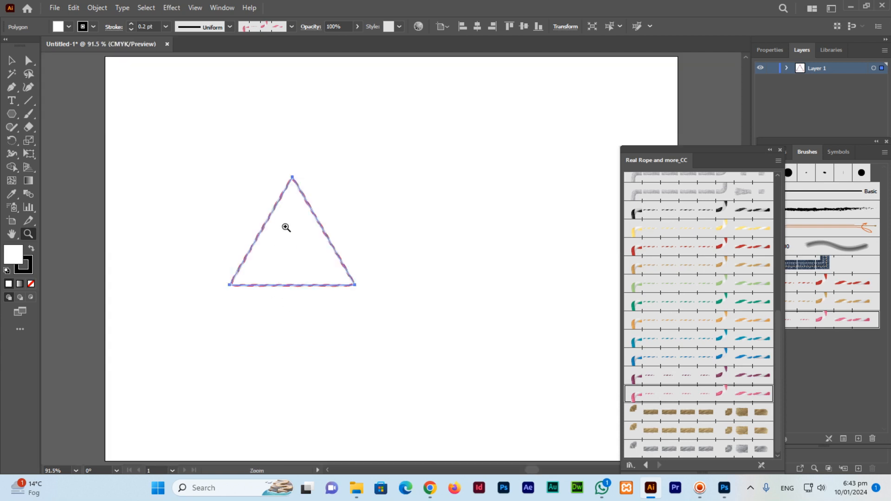
{"action": "key", "text": "v"}
{"action": "key", "text": "Delete"}
Step: Try a long freehand stroke with the Paintbrush tool and the red-and-white twine brush, and undo it
{"action": "left_click_drag", "start_coordinate": [27, 115], "coordinate": [70, 116]}
{"action": "scroll", "coordinate": [708, 269], "scroll_direction": "up", "scroll_amount": 5}
{"action": "left_click", "coordinate": [721, 352]}
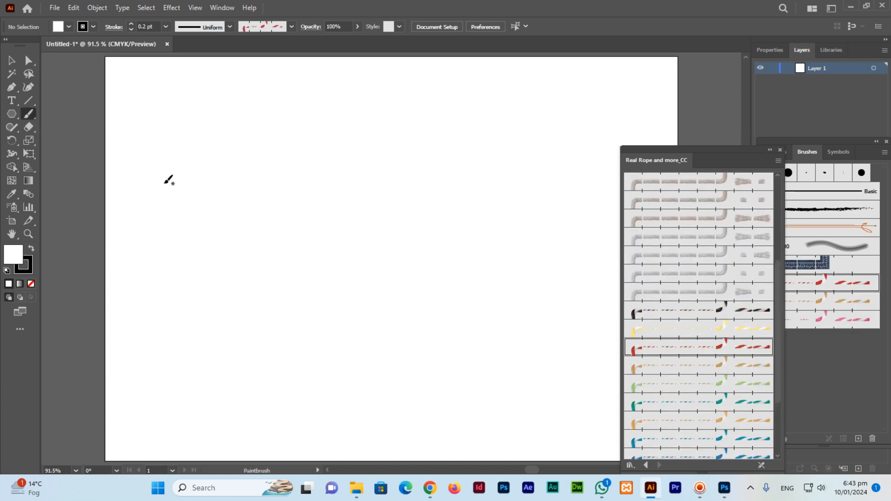
{"action": "mouse_move", "coordinate": [165, 183]}
{"action": "left_mouse_down"}
{"action": "mouse_move", "coordinate": [268, 154]}
{"action": "mouse_move", "coordinate": [432, 150]}
{"action": "left_mouse_up"}
{"action": "key", "text": "ctrl+z"}
Step: Raise the stroke weight to 1 pt, try another red-and-white twine stroke, and undo it
{"action": "left_click", "coordinate": [131, 24]}
{"action": "left_click", "coordinate": [132, 25]}
{"action": "left_click", "coordinate": [131, 25]}
{"action": "left_click_drag", "start_coordinate": [143, 222], "coordinate": [271, 234]}
{"action": "key", "text": "ctrl+z"}
Step: Paint the letters U, A and I by hand with the red-and-white twine brush
{"action": "mouse_move", "coordinate": [176, 196]}
{"action": "left_mouse_down"}
{"action": "mouse_move", "coordinate": [175, 237]}
{"action": "mouse_move", "coordinate": [204, 259]}
{"action": "mouse_move", "coordinate": [213, 205]}
{"action": "left_mouse_up"}
{"action": "mouse_move", "coordinate": [231, 265]}
{"action": "left_mouse_down"}
{"action": "mouse_move", "coordinate": [237, 206]}
{"action": "mouse_move", "coordinate": [270, 257]}
{"action": "left_mouse_up"}
{"action": "left_click_drag", "start_coordinate": [242, 229], "coordinate": [260, 246]}
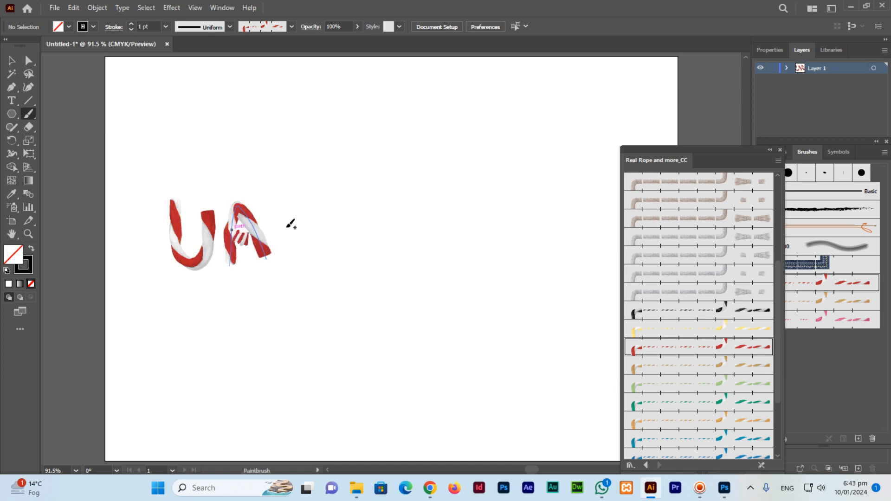
{"action": "left_click_drag", "start_coordinate": [284, 204], "coordinate": [293, 277]}
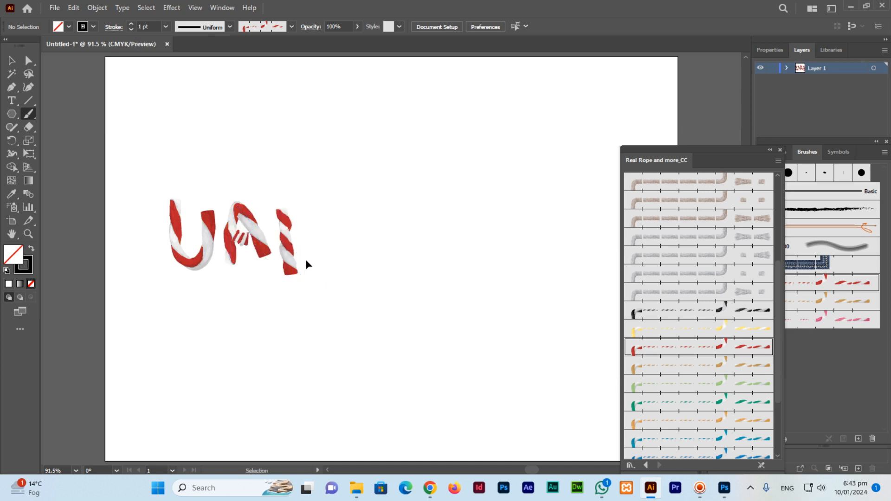
Step: Undo the hand-painted letters, then paint a wavy vertical twine stroke and undo it as well
{"action": "key", "text": "ctrl+z"}
{"action": "key", "text": "ctrl+z"}
{"action": "key", "text": "ctrl+z"}
{"action": "key", "text": "ctrl+z"}
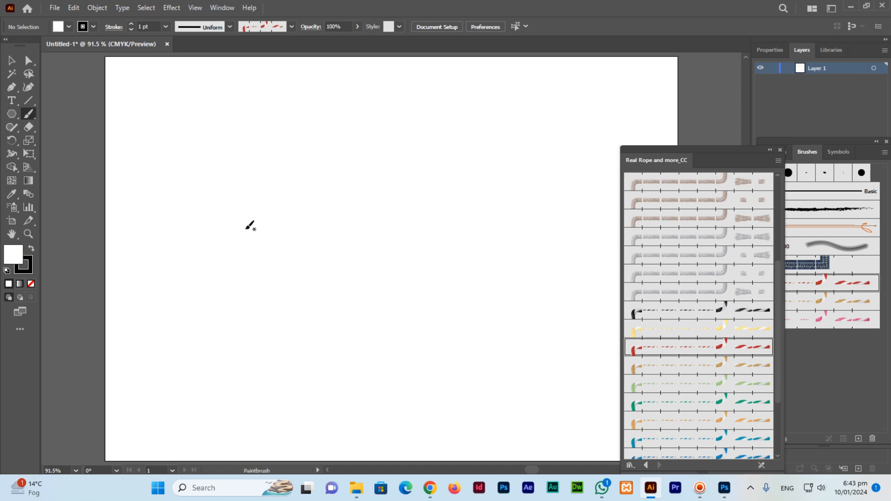
{"action": "mouse_move", "coordinate": [484, 129]}
{"action": "left_mouse_down"}
{"action": "mouse_move", "coordinate": [470, 143]}
{"action": "mouse_move", "coordinate": [485, 300]}
{"action": "left_mouse_up"}
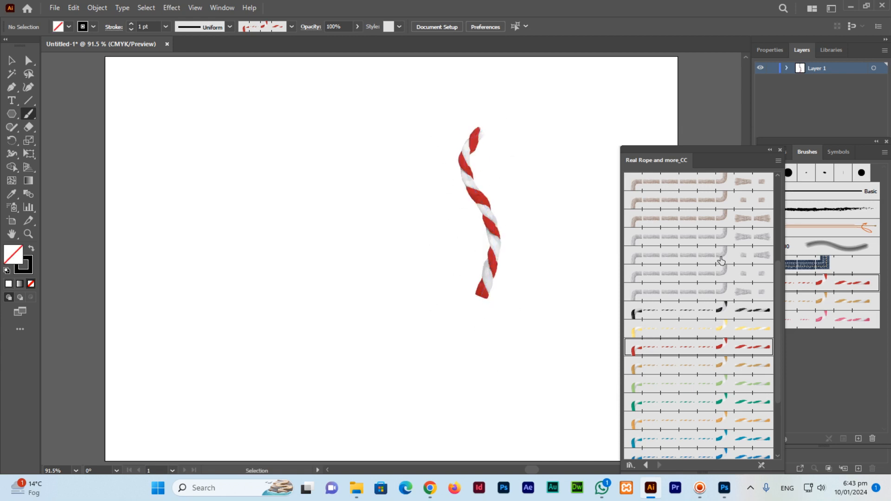
{"action": "key", "text": "ctrl+z"}
Step: Choose the fourth brown rope brush in the library, try a stroke at 0.5 pt weight, and undo it
{"action": "scroll", "coordinate": [711, 260], "scroll_direction": "up", "scroll_amount": 5}
{"action": "left_click", "coordinate": [712, 237]}
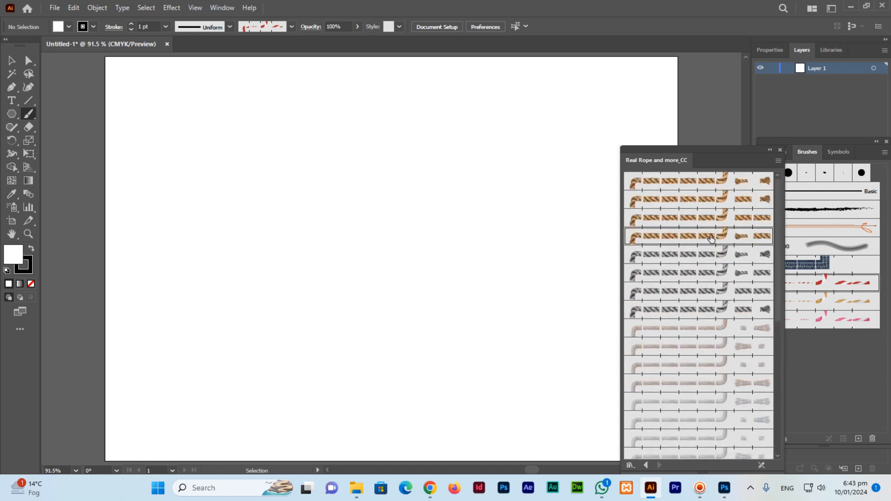
{"action": "left_click", "coordinate": [130, 30]}
{"action": "mouse_move", "coordinate": [379, 137]}
{"action": "left_mouse_down"}
{"action": "mouse_move", "coordinate": [361, 227]}
{"action": "mouse_move", "coordinate": [350, 254]}
{"action": "left_mouse_up"}
{"action": "key", "text": "ctrl+z"}
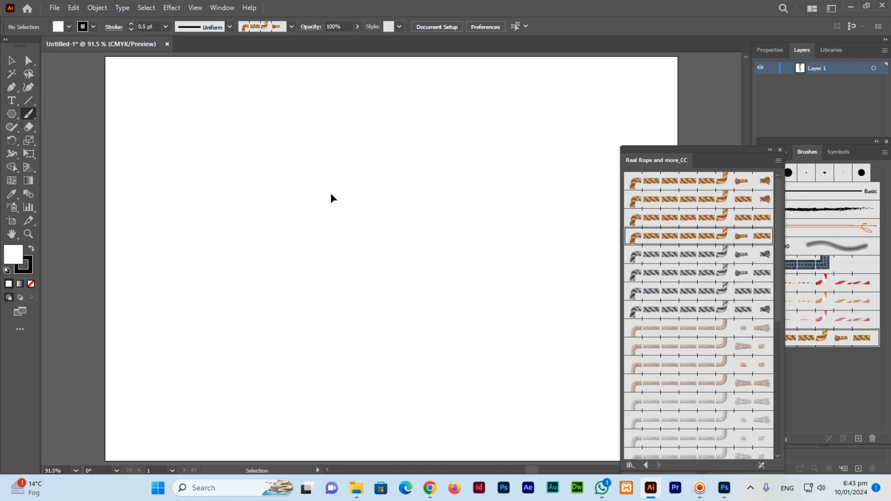
Step: Set the stroke weight to 0.25 pt, paint a long wavy vertical brown rope stroke, and undo it
{"action": "left_click", "coordinate": [131, 29]}
{"action": "left_click", "coordinate": [131, 24]}
{"action": "mouse_move", "coordinate": [422, 158]}
{"action": "left_mouse_down"}
{"action": "mouse_move", "coordinate": [413, 299]}
{"action": "mouse_move", "coordinate": [386, 400]}
{"action": "mouse_move", "coordinate": [381, 392]}
{"action": "left_mouse_up"}
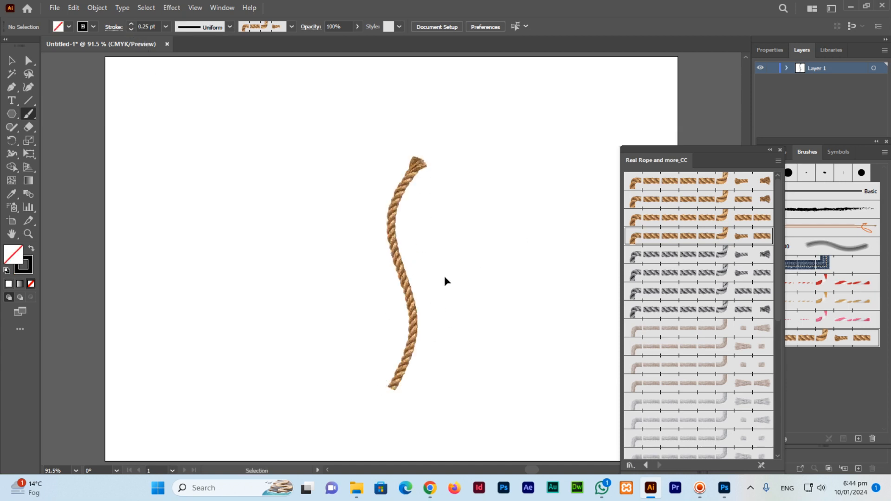
{"action": "key", "text": "ctrl+z"}
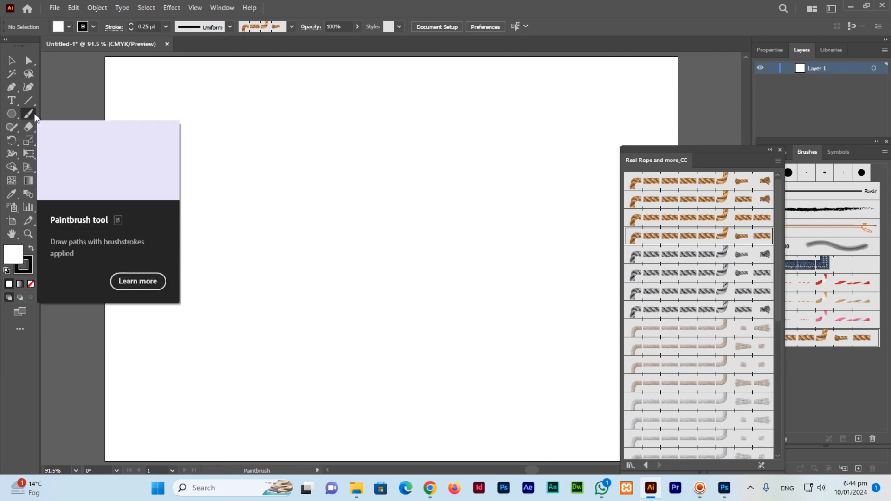
Step: Add a point text object near the artboard's centre and enter the person's first name in capitals
{"action": "left_click_drag", "start_coordinate": [14, 106], "coordinate": [64, 93]}
{"action": "left_click", "coordinate": [284, 219]}
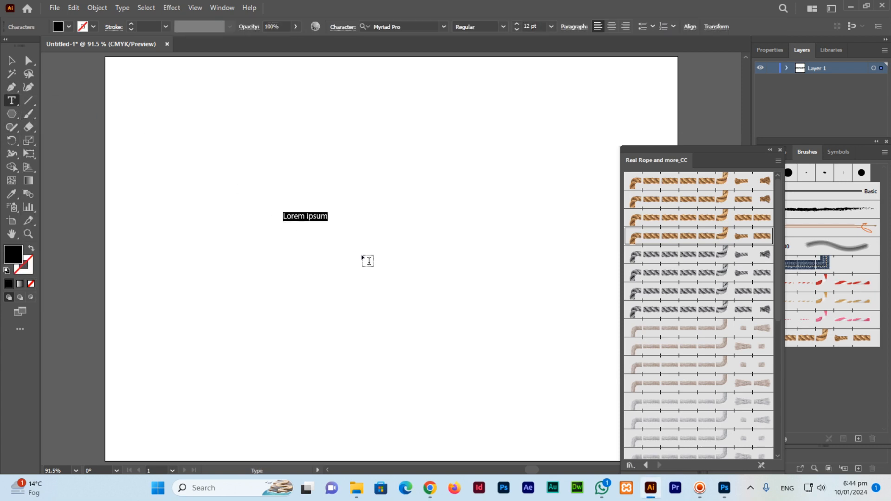
{"action": "type", "text": "UMAIR"}
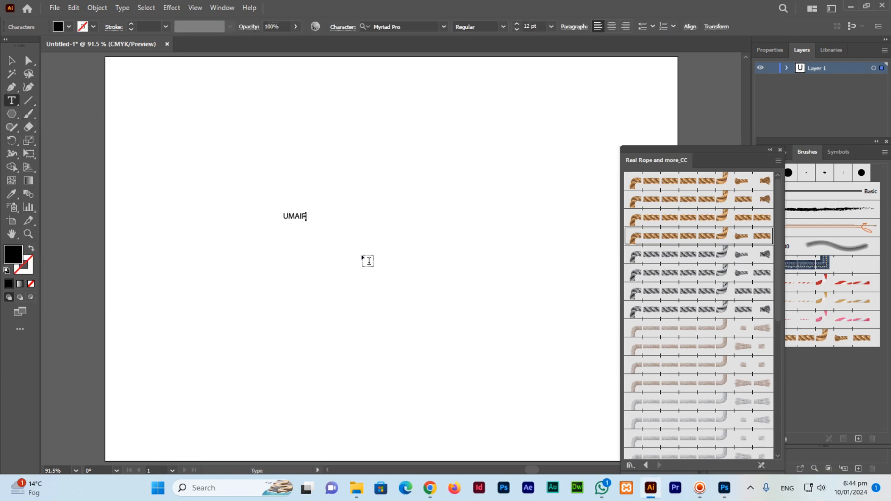
Step: Scale the text object up to about 112.5 pt and set its font to Calibri Bold
{"action": "left_click", "coordinate": [12, 63]}
{"action": "left_click_drag", "start_coordinate": [308, 221], "coordinate": [402, 258]}
{"action": "left_click", "coordinate": [403, 24]}
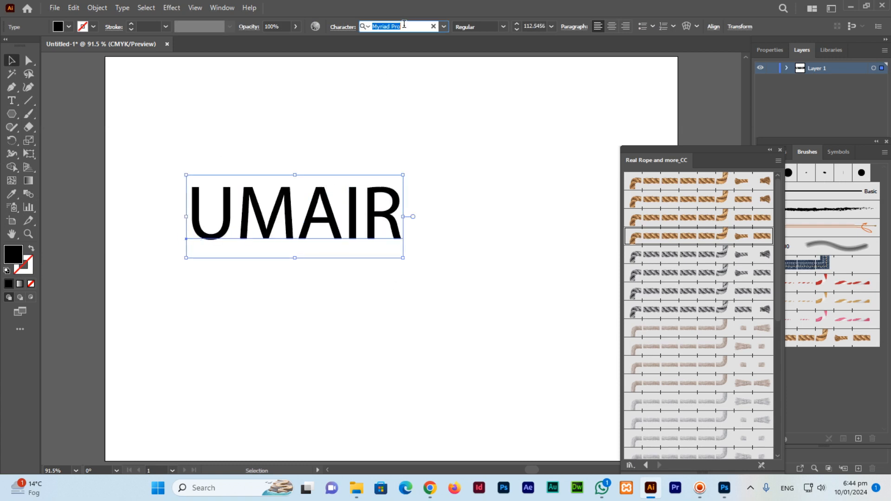
{"action": "type", "text": "CAL"}
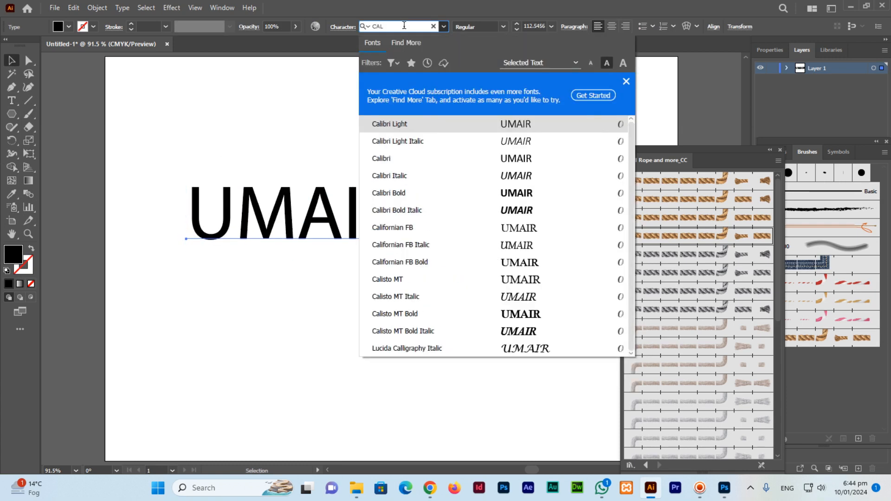
{"action": "left_click", "coordinate": [389, 192]}
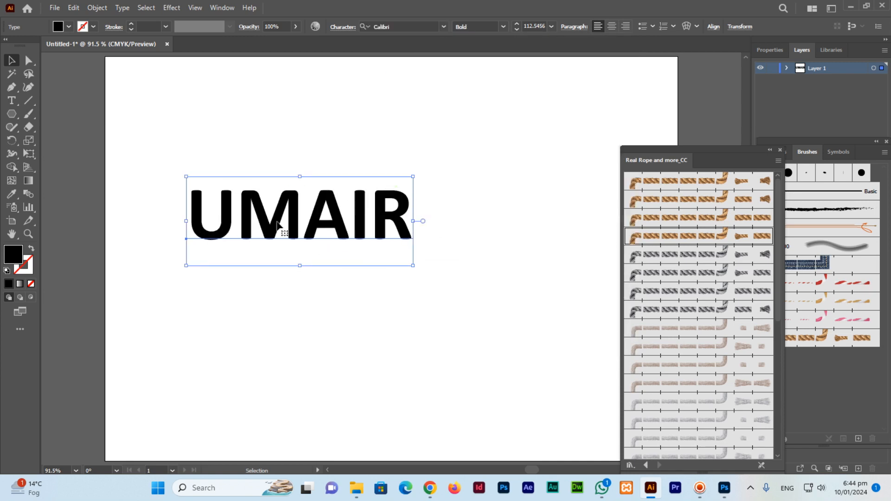
Step: Give the text a black stroke with a weight of 0.5 pt
{"action": "left_click", "coordinate": [94, 27]}
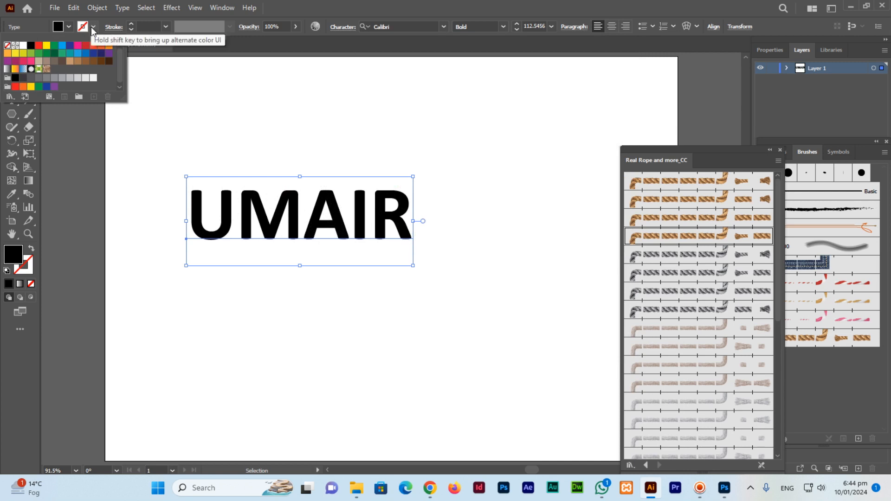
{"action": "left_click", "coordinate": [31, 48]}
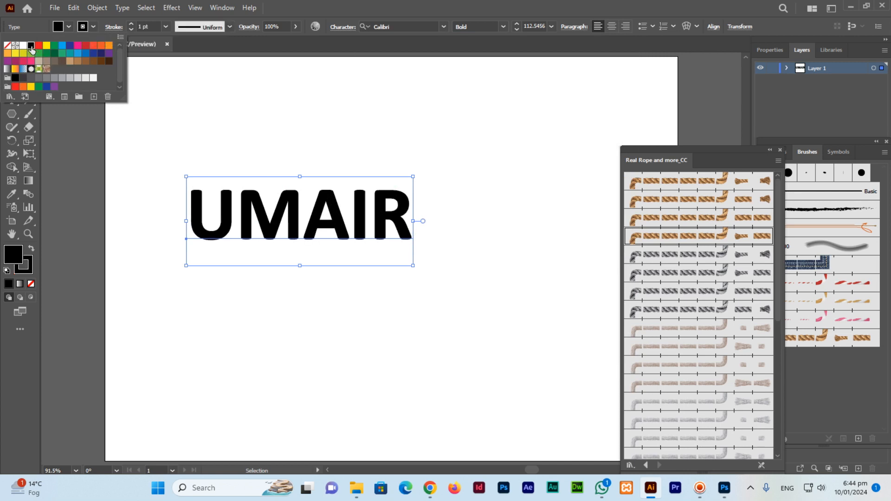
{"action": "left_click", "coordinate": [422, 2]}
{"action": "left_click", "coordinate": [129, 29]}
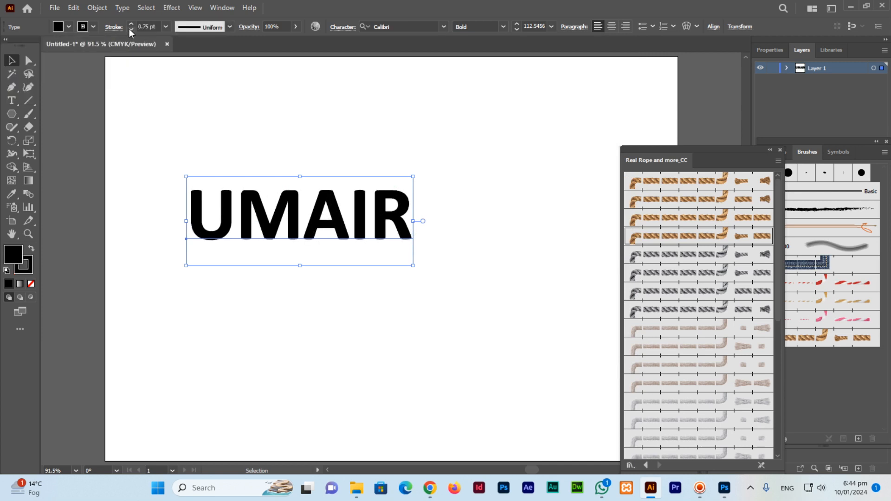
{"action": "left_click", "coordinate": [129, 29]}
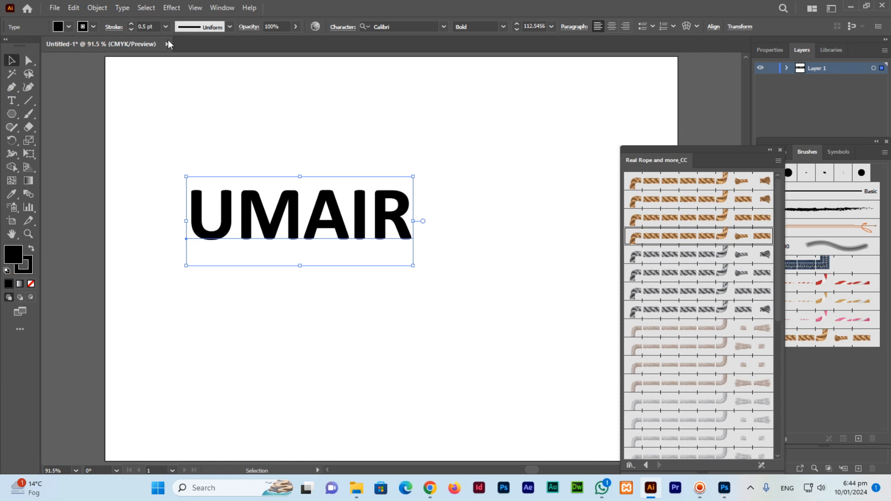
Step: Expand the text's object and fill into editable letter shapes
{"action": "left_click", "coordinate": [123, 10]}
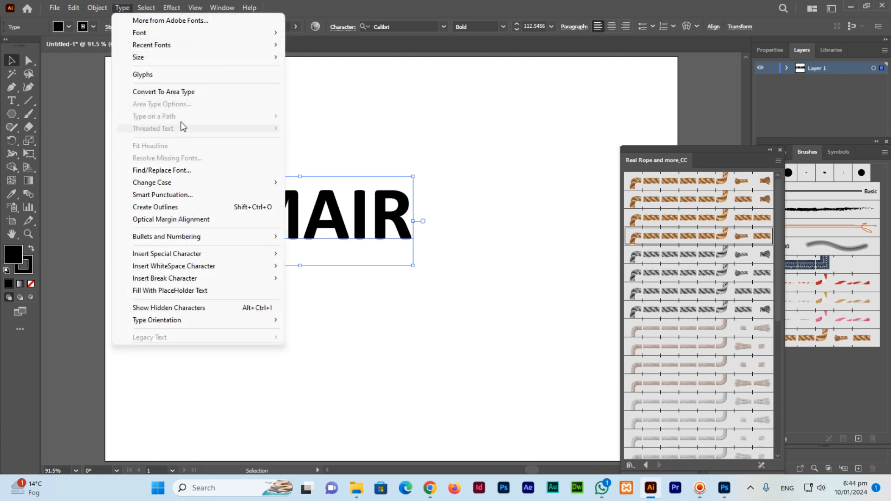
{"action": "mouse_move", "coordinate": [103, 8]}
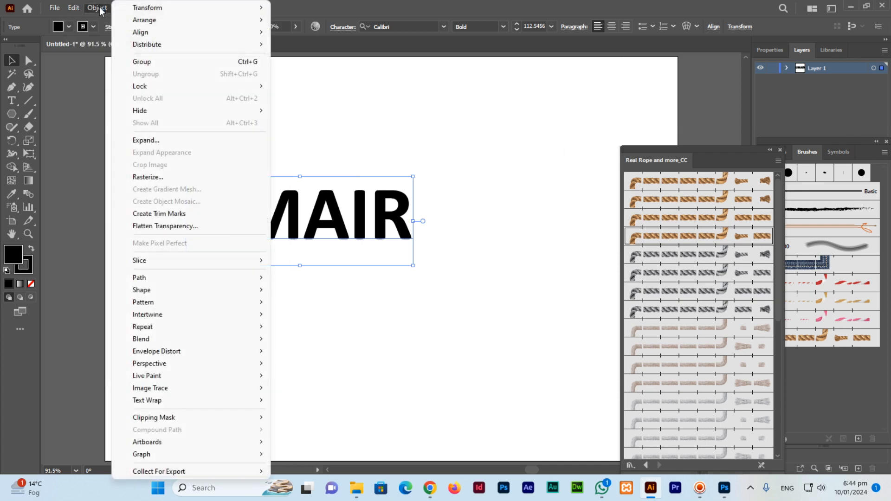
{"action": "left_click", "coordinate": [179, 144]}
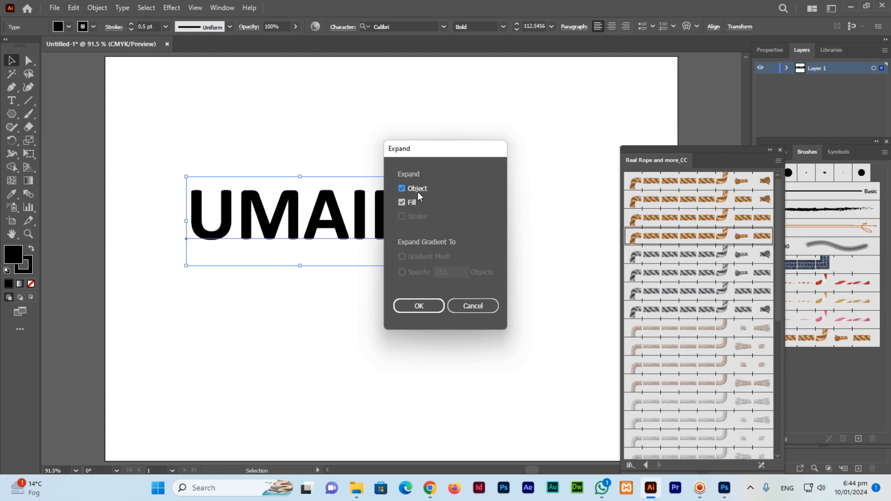
{"action": "left_click", "coordinate": [420, 307]}
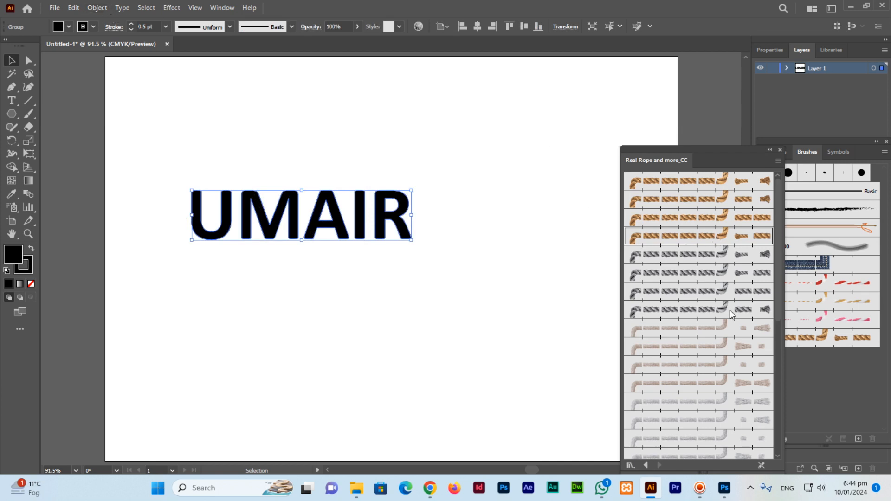
Step: Apply the red-and-white twine brush from the Real Rope library to the lettering and set the stroke weight to 0.2 pt
{"action": "left_click_drag", "start_coordinate": [778, 319], "coordinate": [785, 401]}
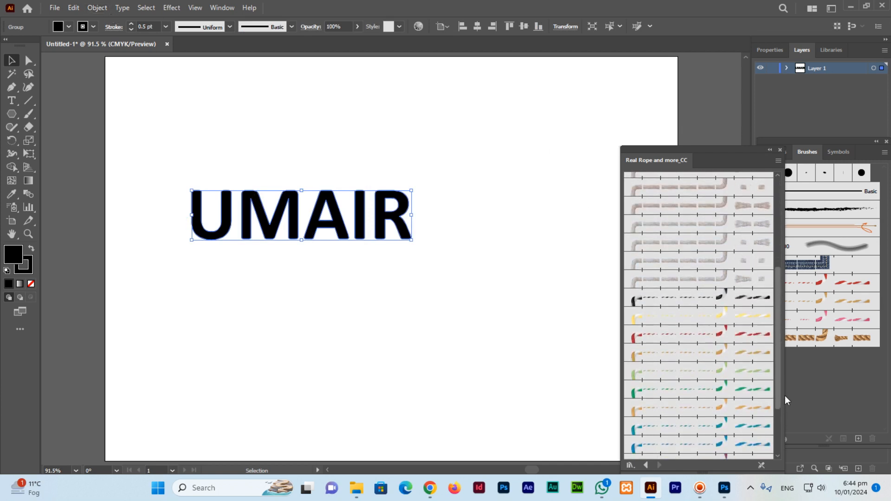
{"action": "left_click", "coordinate": [720, 337]}
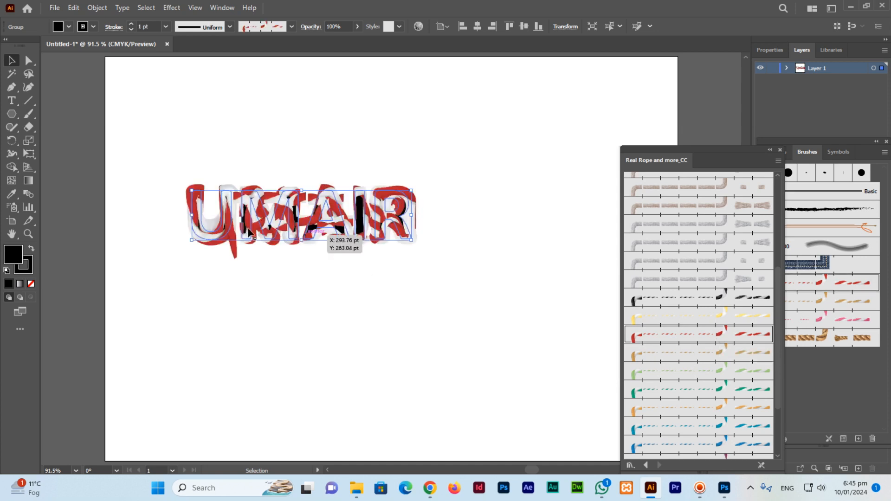
{"action": "left_click", "coordinate": [132, 29]}
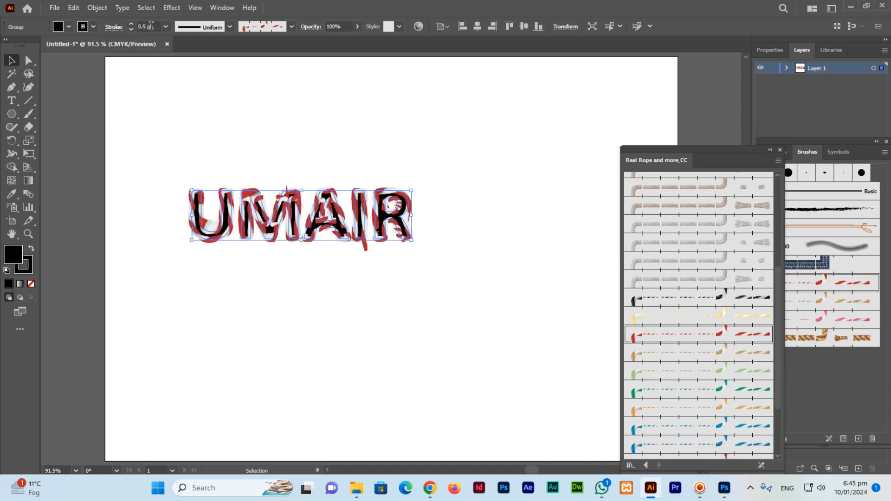
{"action": "type", "text": "0.2"}
{"action": "key", "text": "Return"}
Step: Move the lettering about 7.6 pt left and 14.5 pt up, then examine the twine outline on the first letters up close
{"action": "key", "text": "z"}
{"action": "left_click_drag", "start_coordinate": [173, 180], "coordinate": [432, 282]}
{"action": "key", "text": "v"}
{"action": "left_click_drag", "start_coordinate": [274, 270], "coordinate": [245, 236]}
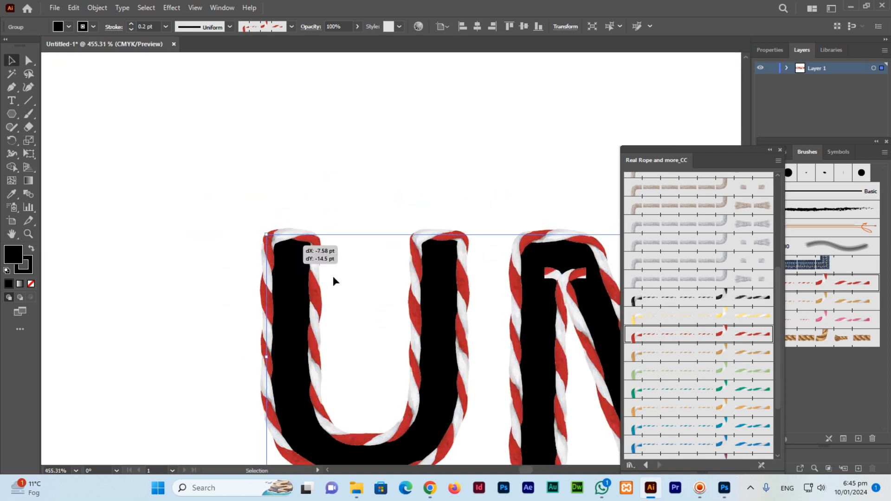
{"action": "left_click", "coordinate": [168, 182]}
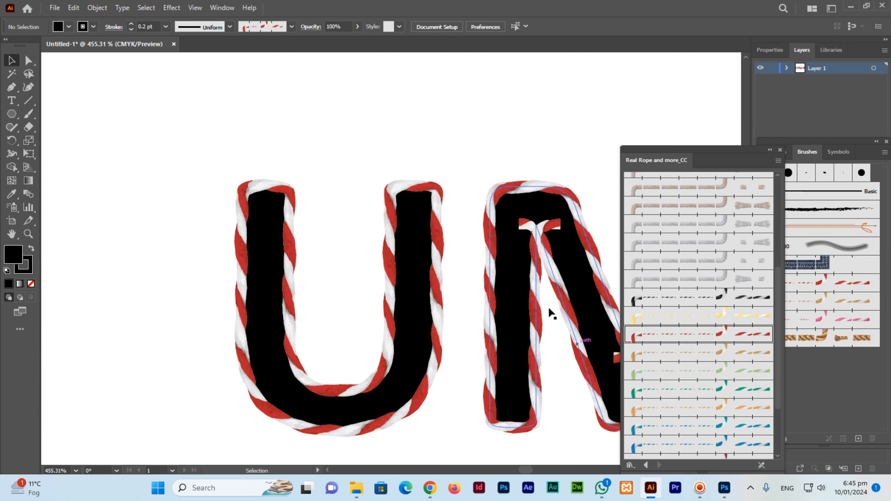
{"action": "key", "text": "a"}
{"action": "key", "text": "ctrl+equal"}
{"action": "key", "text": "ctrl+equal"}
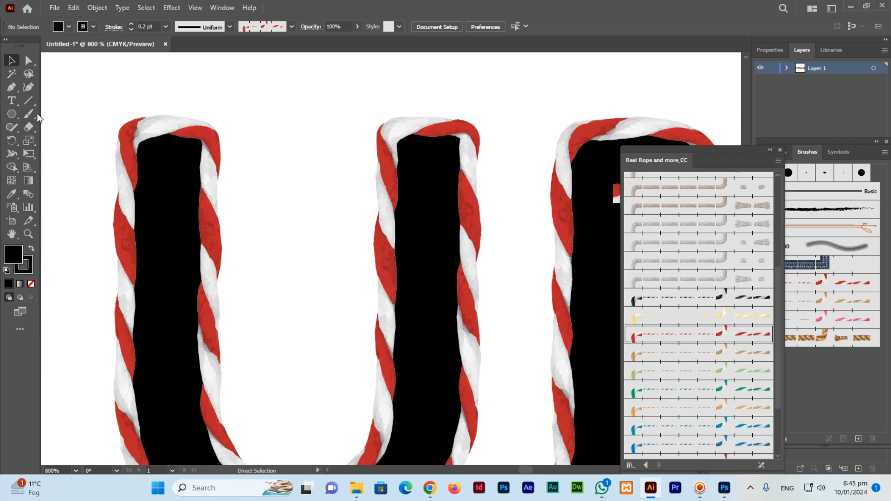
{"action": "key", "text": "ctrl+0"}
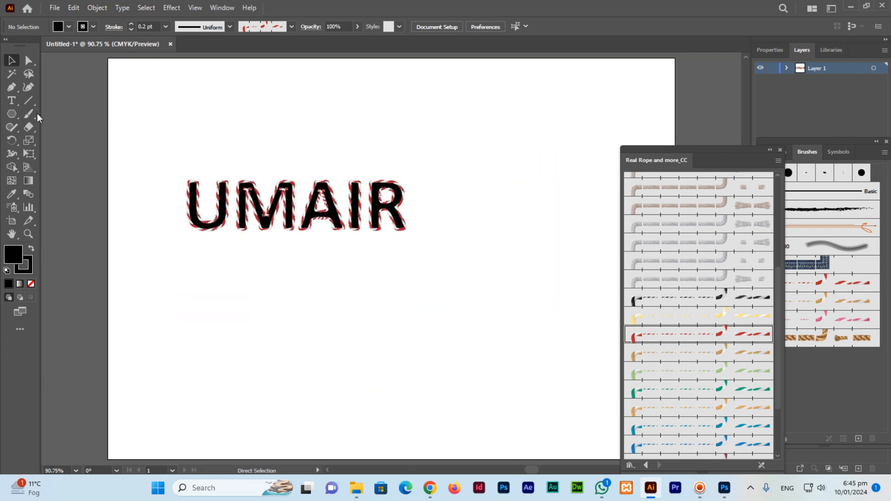
Step: Change the lettering's fill to red and check the twine-outlined letters up close
{"action": "left_click", "coordinate": [291, 216]}
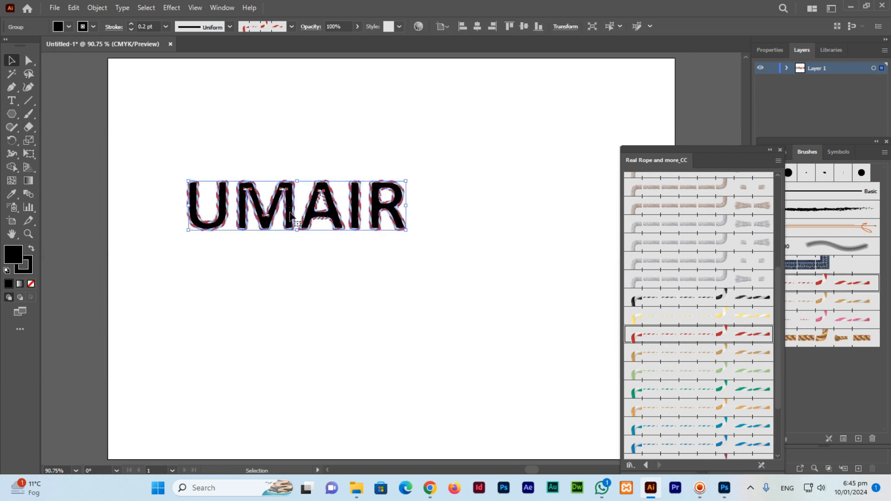
{"action": "left_click", "coordinate": [67, 29]}
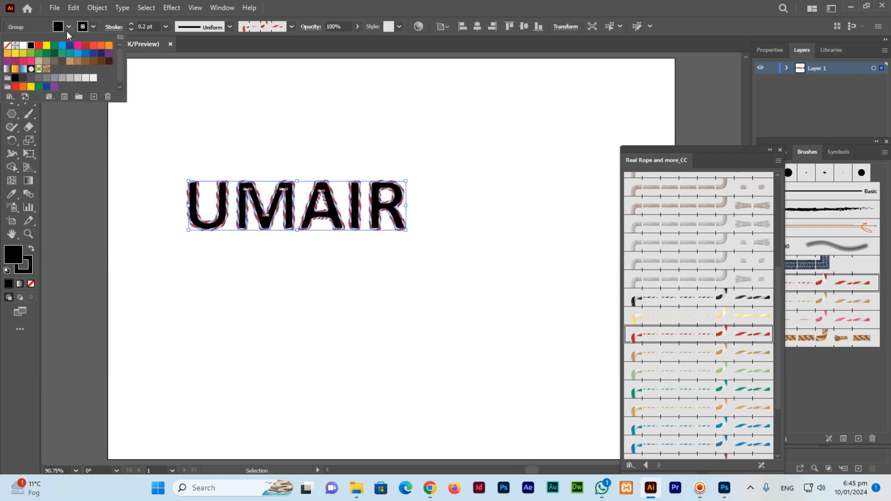
{"action": "left_click", "coordinate": [39, 48]}
{"action": "left_click", "coordinate": [445, 252]}
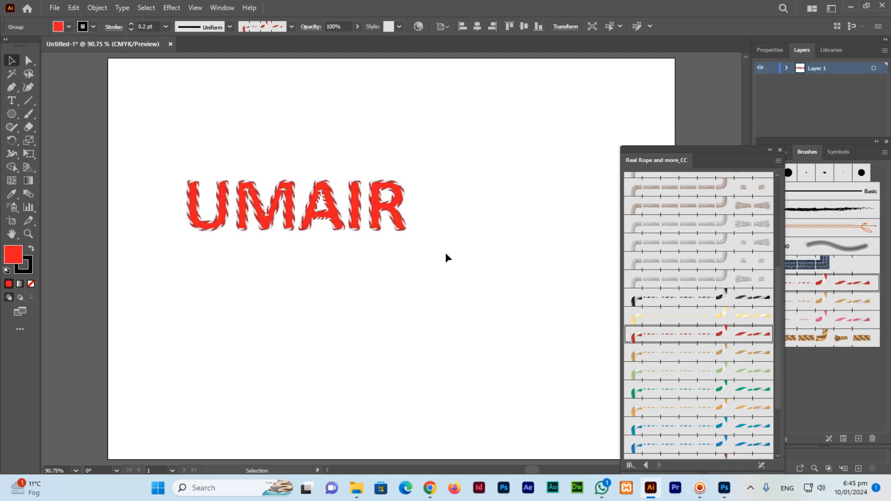
{"action": "left_click", "coordinate": [445, 252]}
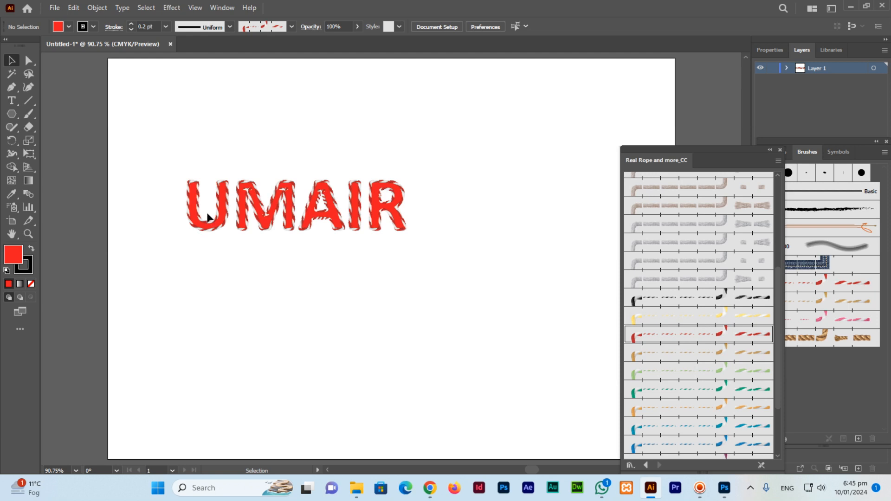
{"action": "key", "text": "z"}
{"action": "left_click_drag", "start_coordinate": [186, 181], "coordinate": [366, 381]}
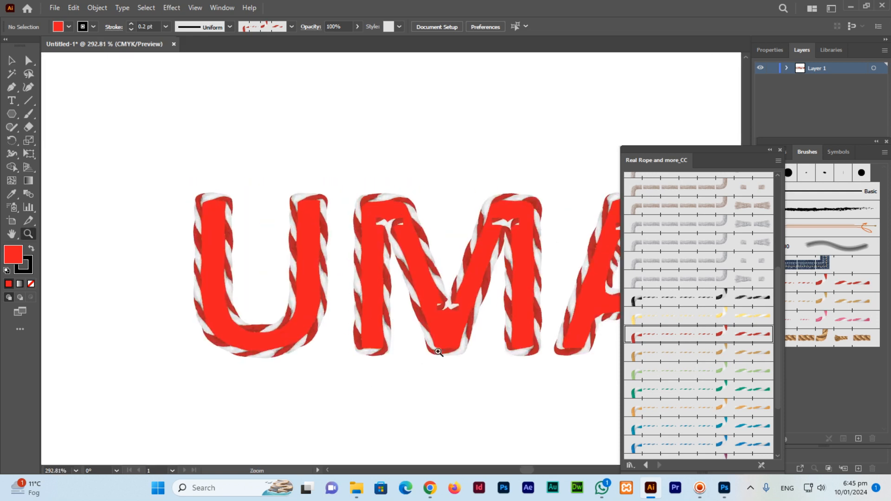
Step: Switch to the Real Rope product page in Chrome and look over its brush preview images
{"action": "mouse_move", "coordinate": [431, 495]}
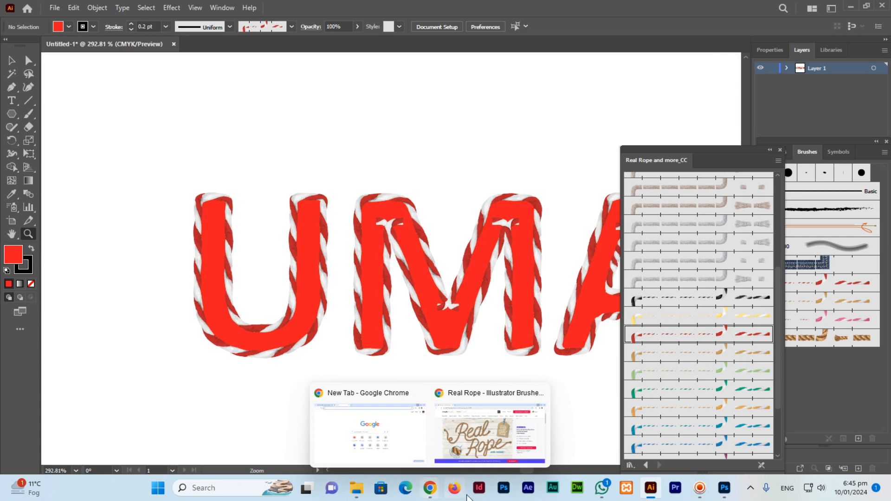
{"action": "left_click", "coordinate": [497, 434]}
{"action": "scroll", "coordinate": [436, 278], "scroll_direction": "down", "scroll_amount": 5}
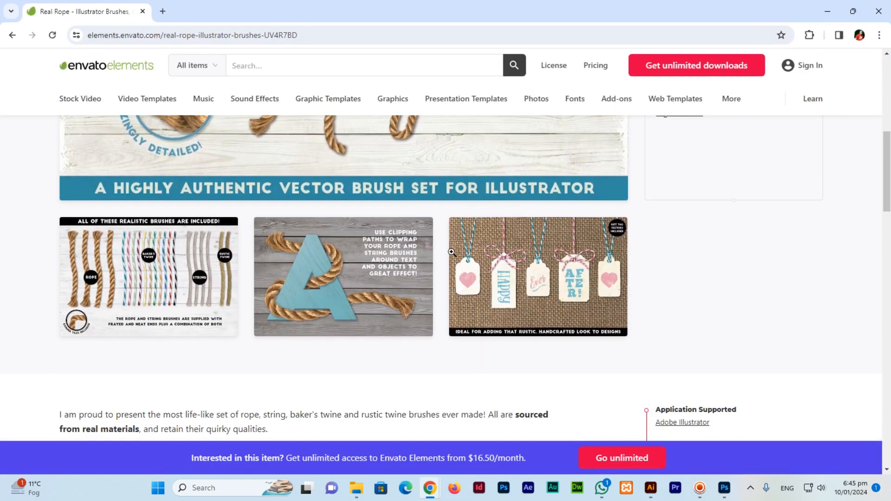
{"action": "left_click", "coordinate": [700, 487]}
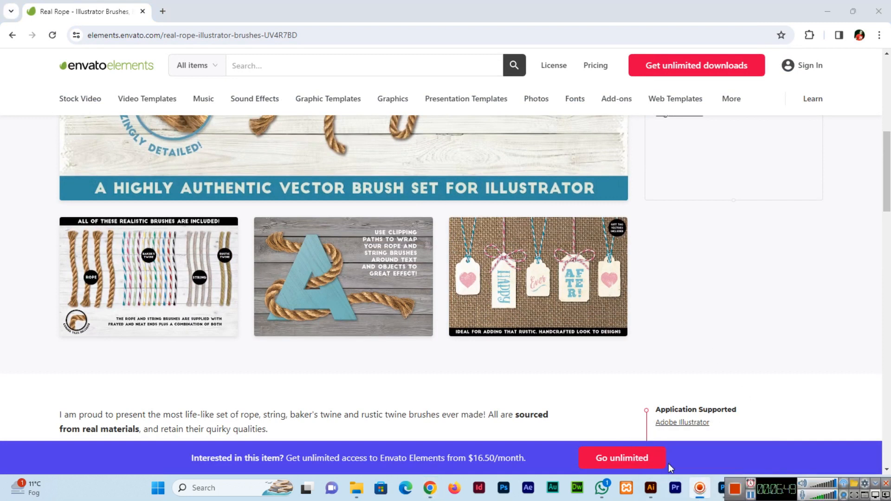